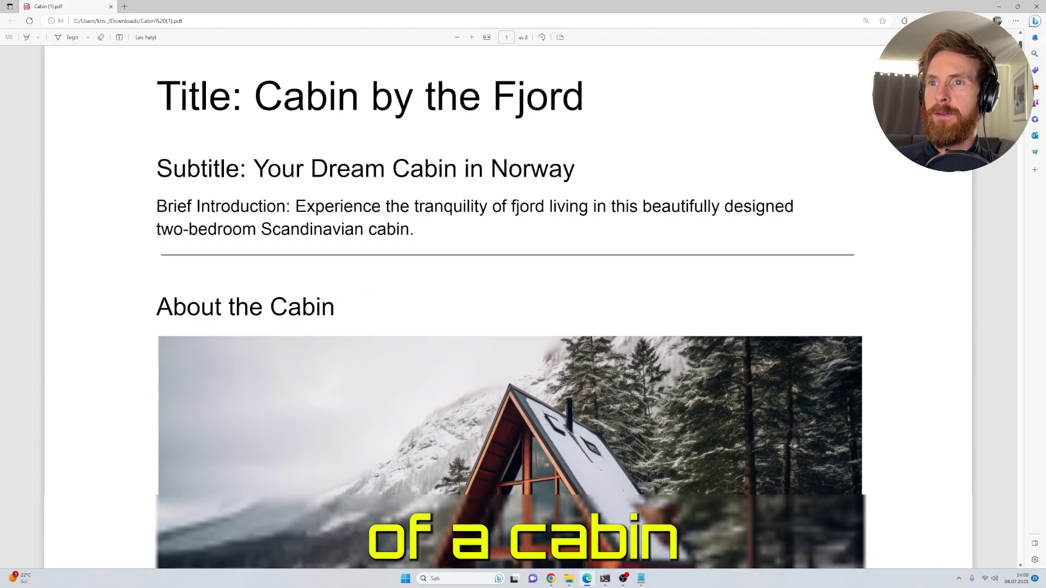
- Scroll to plan 117-914's Full Specs & Features and select the whole table through Main Floor Laundry
{"action": "scroll", "coordinate": [510, 305], "scroll_direction": "down", "scroll_amount": 5}
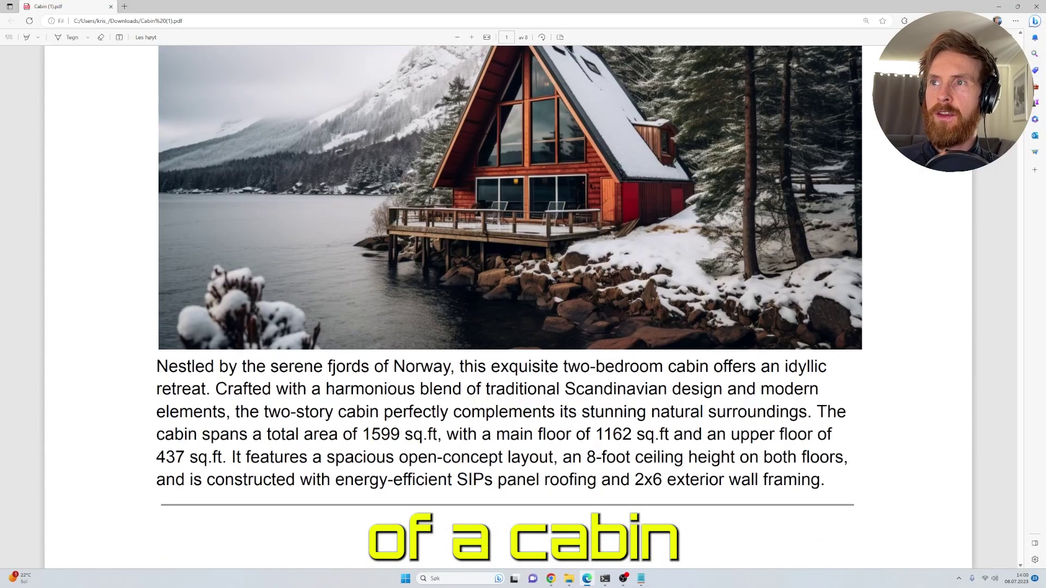
{"action": "scroll", "coordinate": [510, 305], "scroll_direction": "down", "scroll_amount": 15}
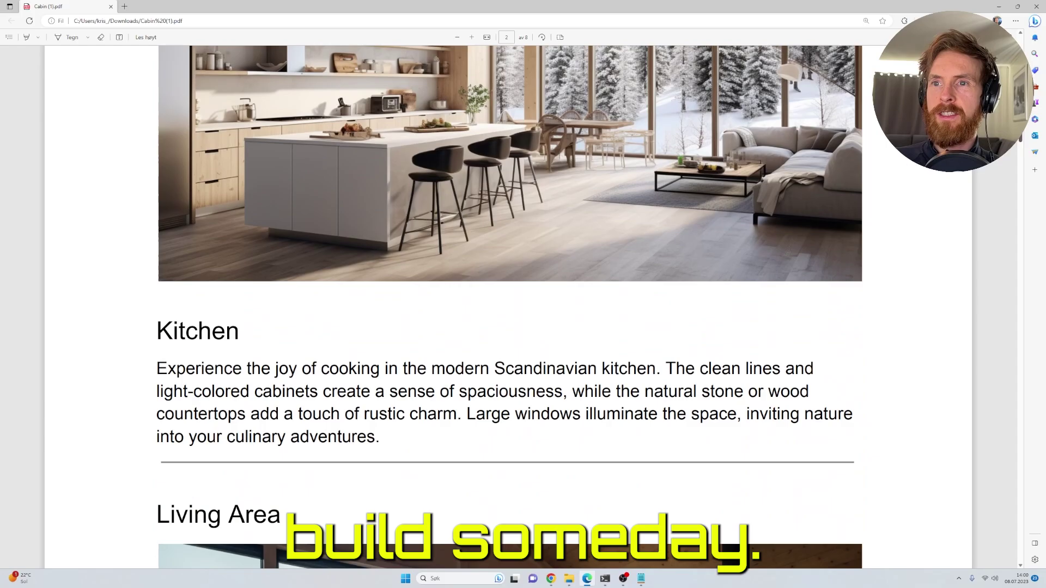
{"action": "scroll", "coordinate": [1001, 163], "scroll_direction": "down", "scroll_amount": 15}
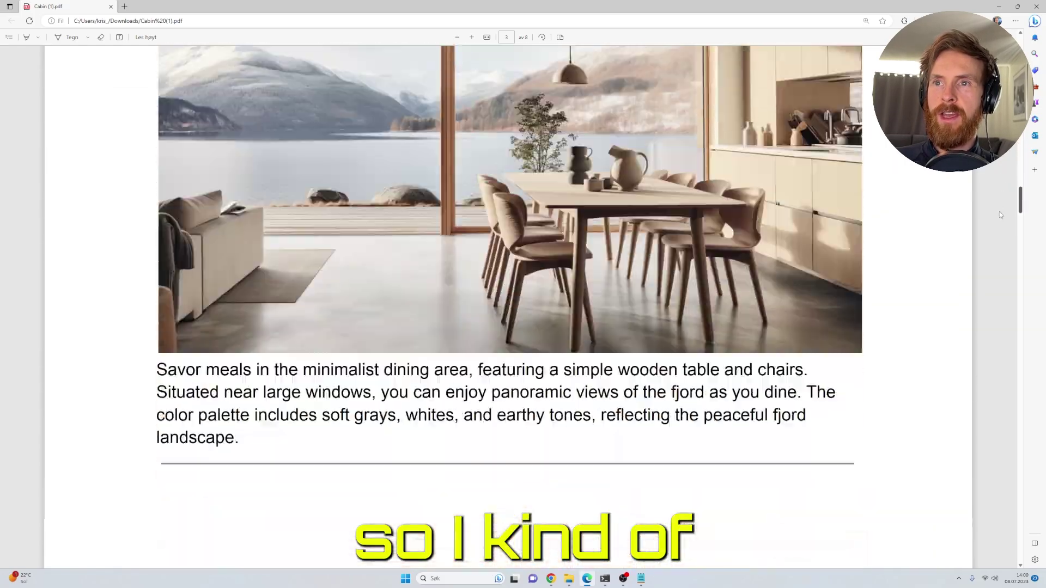
{"action": "scroll", "coordinate": [1001, 215], "scroll_direction": "down", "scroll_amount": 15}
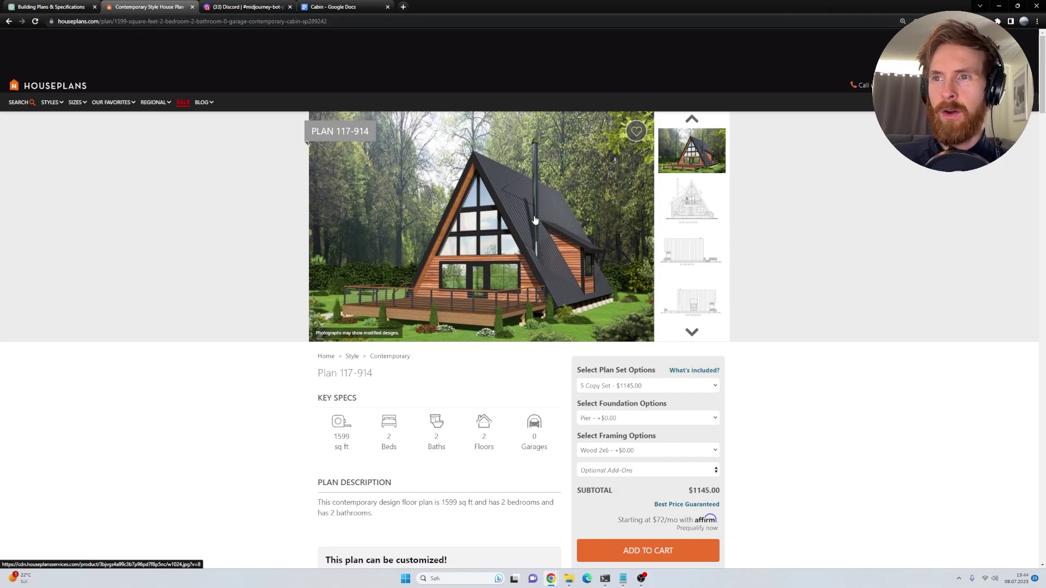
{"action": "scroll", "coordinate": [254, 290], "scroll_direction": "down", "scroll_amount": 1}
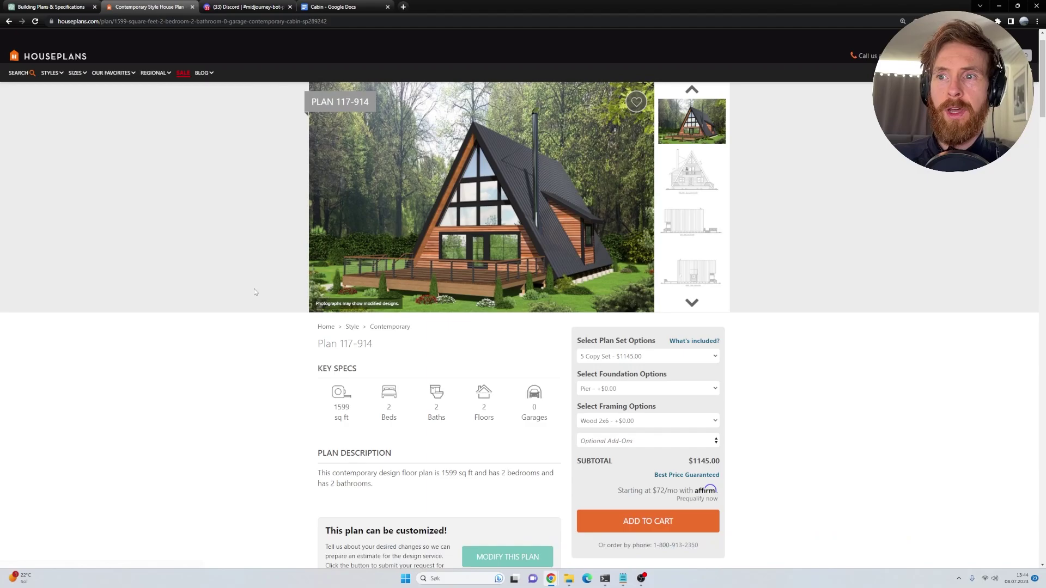
{"action": "scroll", "coordinate": [254, 292], "scroll_direction": "down", "scroll_amount": 20}
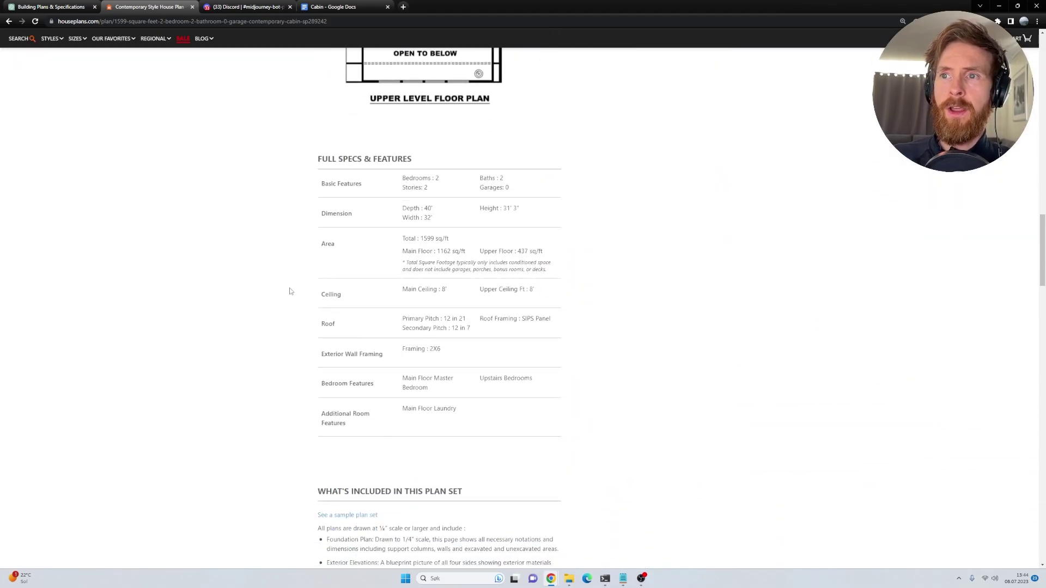
{"action": "left_click_drag", "start_coordinate": [313, 158], "coordinate": [484, 407]}
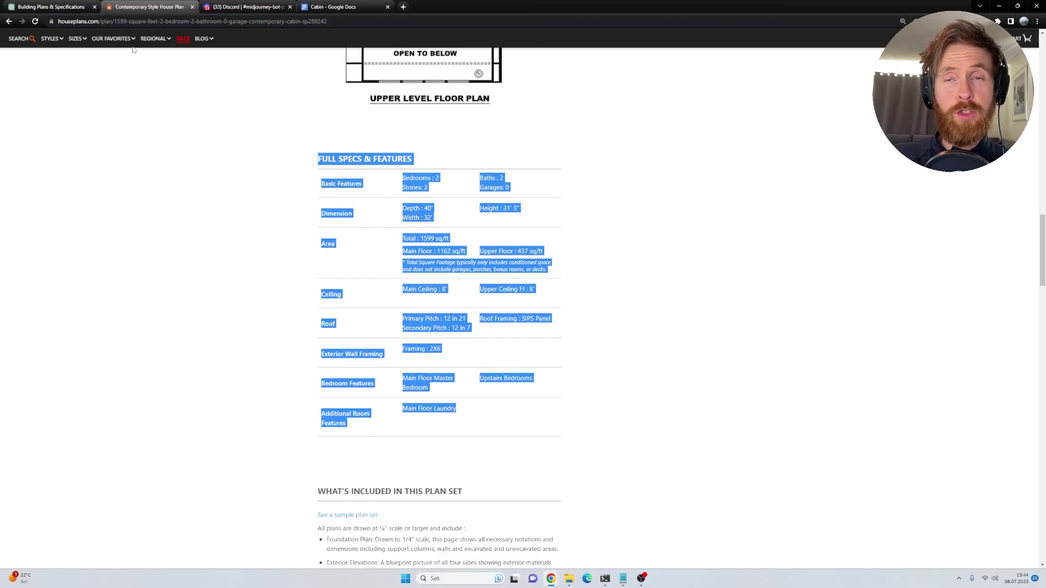
- Switch to the Building Plans & Specifications chat and highlight the pasted specs and the overview's opening
{"action": "left_click", "coordinate": [46, 5]}
{"action": "left_click_drag", "start_coordinate": [374, 85], "coordinate": [717, 384]}
{"action": "scroll", "coordinate": [723, 312], "scroll_direction": "down", "scroll_amount": 3}
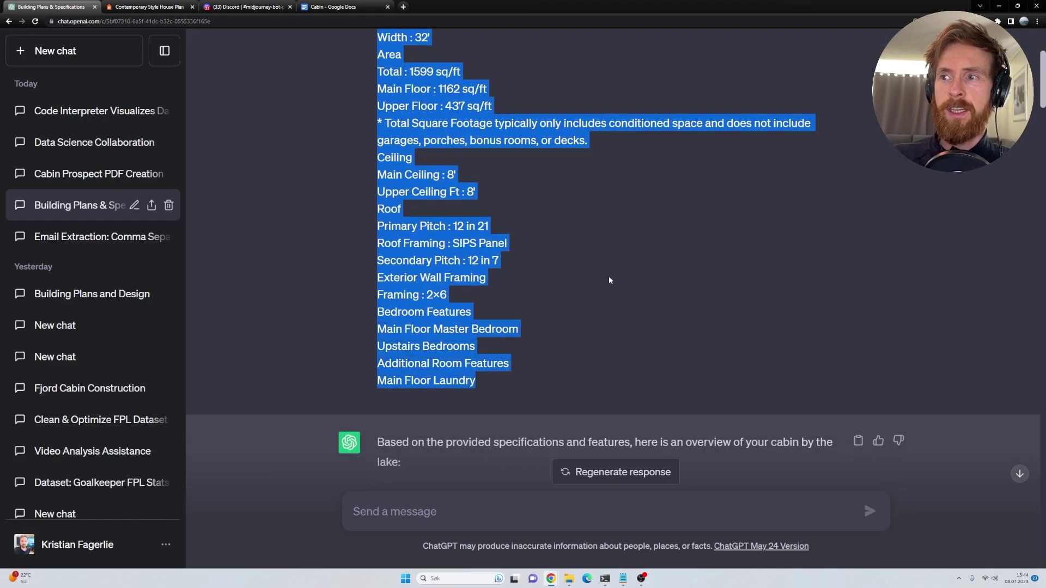
{"action": "scroll", "coordinate": [556, 293], "scroll_direction": "down", "scroll_amount": 3}
{"action": "left_click_drag", "start_coordinate": [392, 279], "coordinate": [644, 315]}
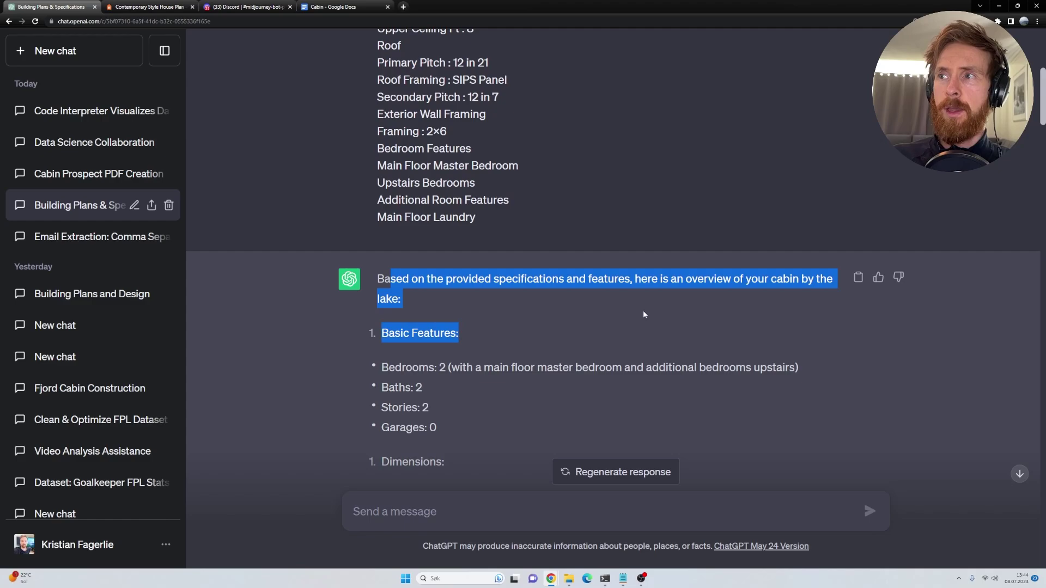
- Go through the average-price material cost list, highlighting the 'just use avg prices' request and key lines
{"action": "scroll", "coordinate": [503, 257], "scroll_direction": "down", "scroll_amount": 5}
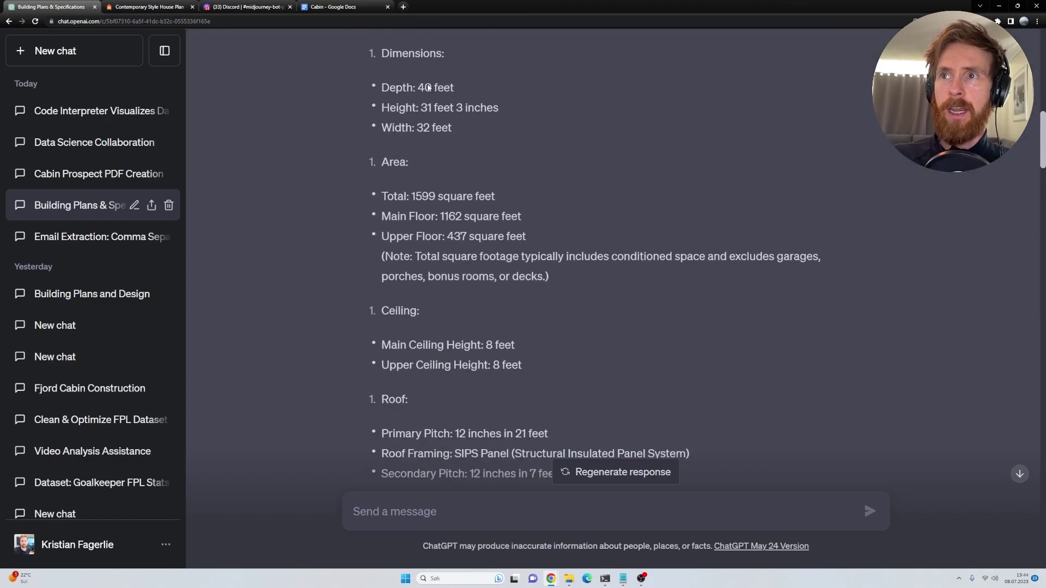
{"action": "scroll", "coordinate": [510, 218], "scroll_direction": "down", "scroll_amount": 15}
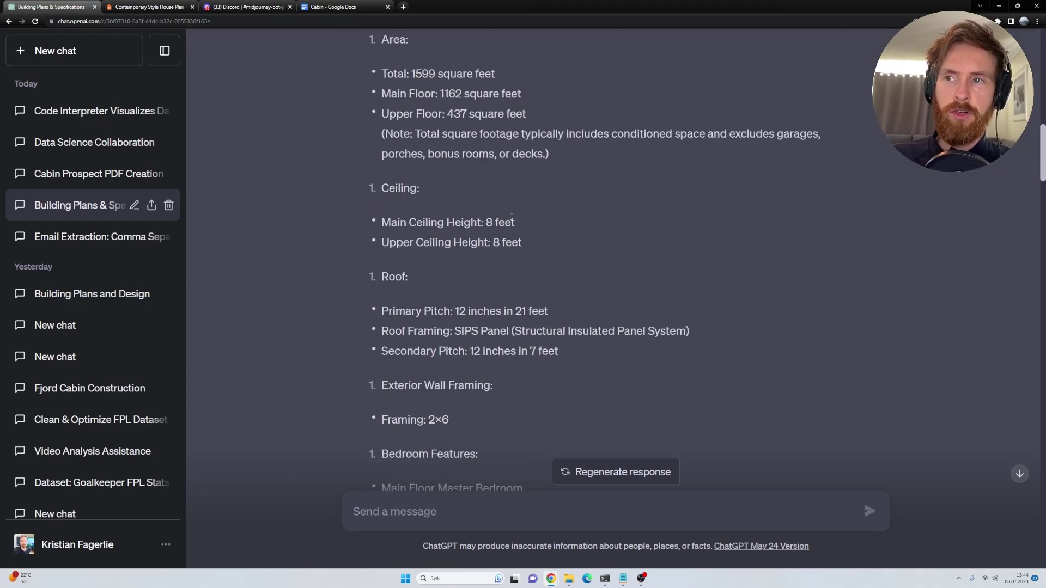
{"action": "scroll", "coordinate": [508, 217], "scroll_direction": "up", "scroll_amount": 2}
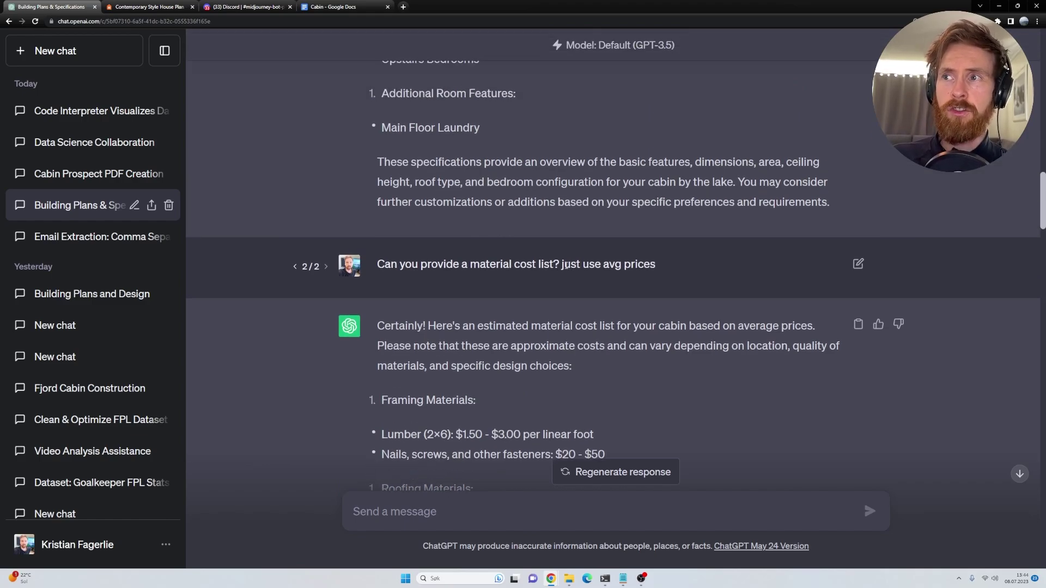
{"action": "left_click_drag", "start_coordinate": [564, 265], "coordinate": [672, 265]}
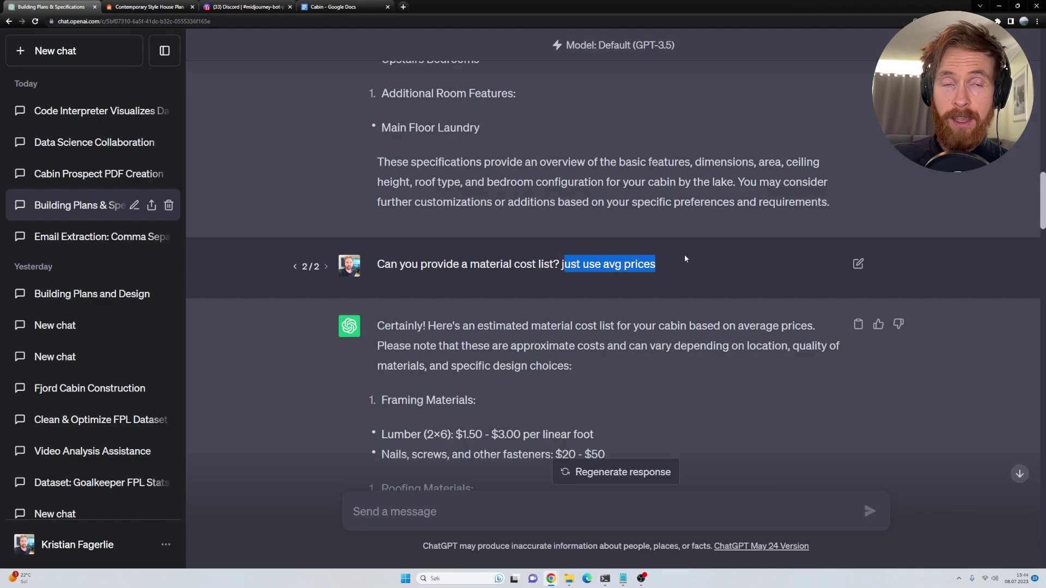
{"action": "scroll", "coordinate": [685, 258], "scroll_direction": "down", "scroll_amount": 4}
{"action": "left_click_drag", "start_coordinate": [383, 199], "coordinate": [497, 202]}
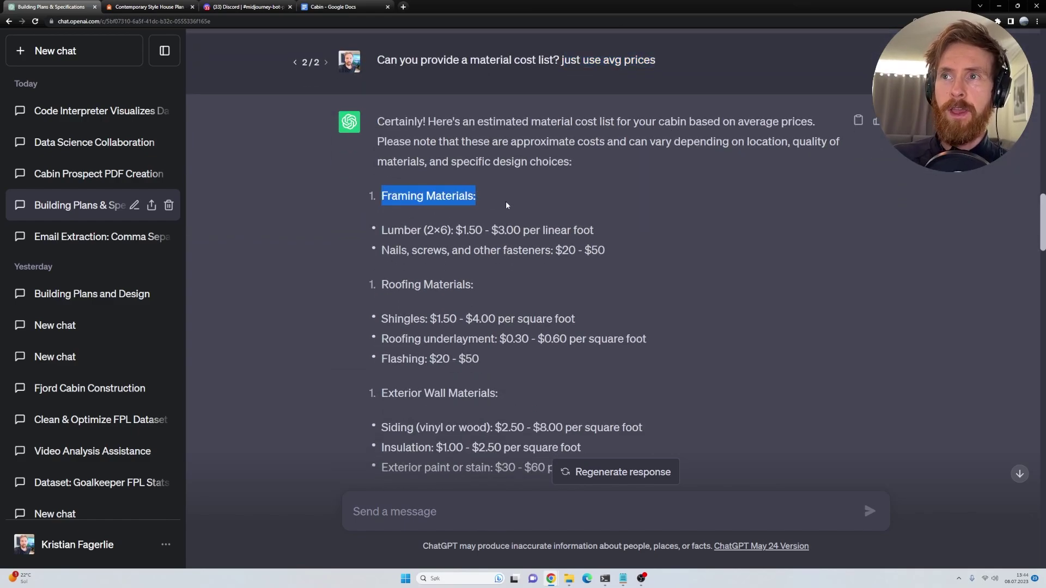
{"action": "left_click_drag", "start_coordinate": [381, 288], "coordinate": [493, 290]}
{"action": "scroll", "coordinate": [496, 287], "scroll_direction": "down", "scroll_amount": 3}
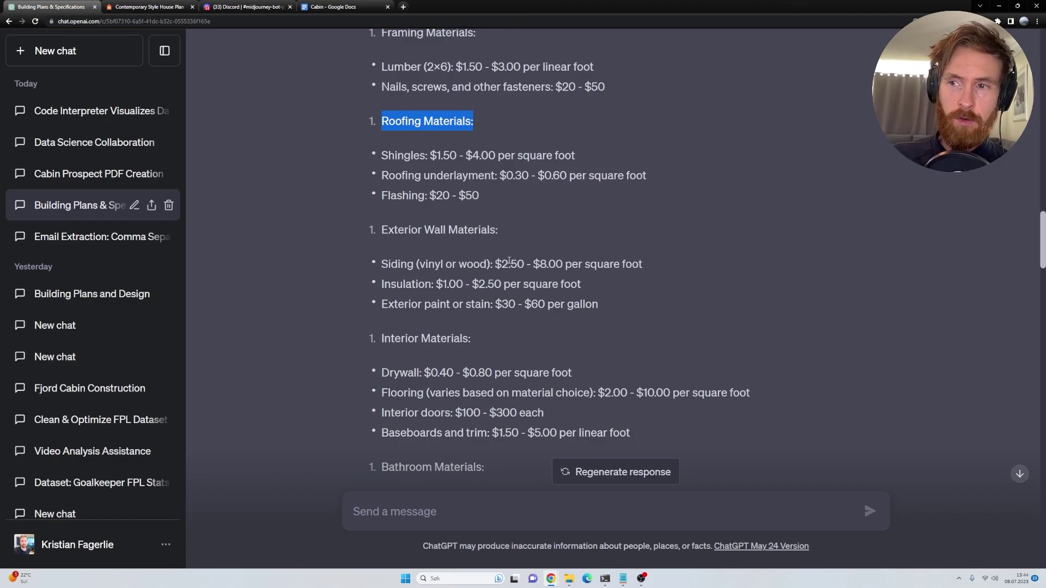
{"action": "scroll", "coordinate": [508, 261], "scroll_direction": "down", "scroll_amount": 15}
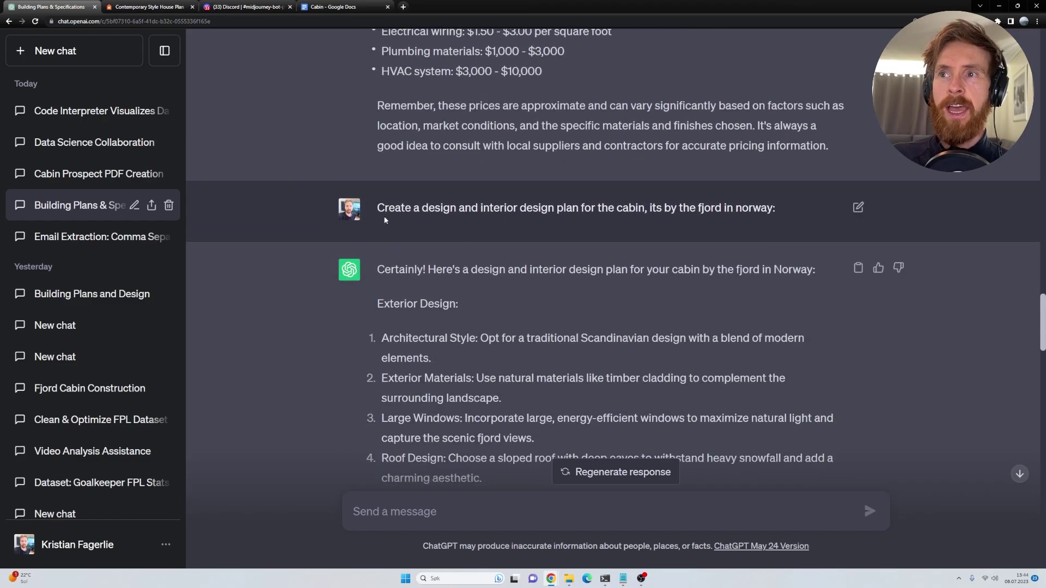
- Review the Scandinavian design plan, highlighting its prompt, the Exterior Design heading and item 1
{"action": "left_click_drag", "start_coordinate": [378, 211], "coordinate": [701, 216]}
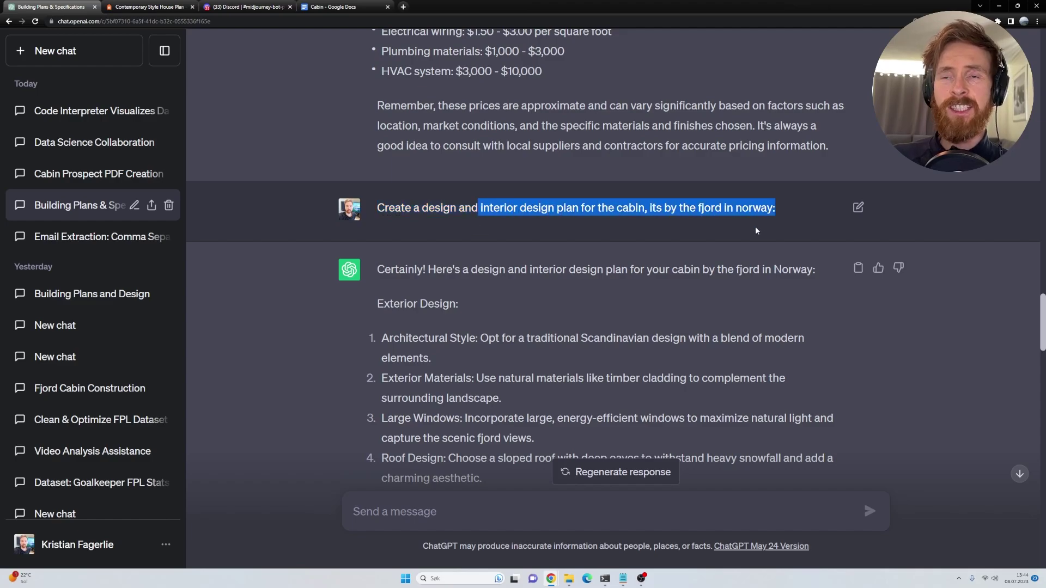
{"action": "scroll", "coordinate": [431, 239], "scroll_direction": "down", "scroll_amount": 1}
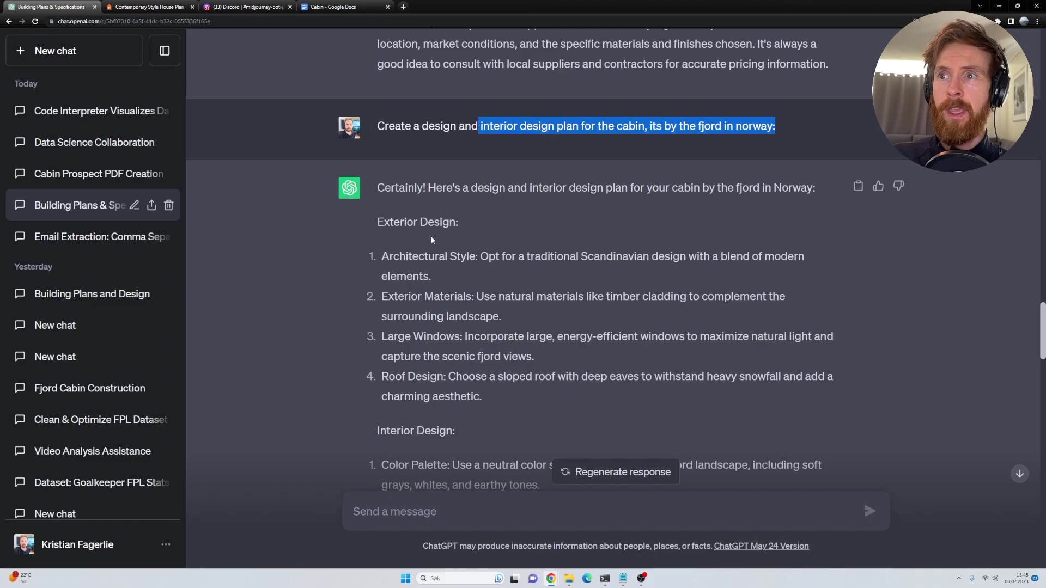
{"action": "left_click_drag", "start_coordinate": [380, 222], "coordinate": [469, 224]}
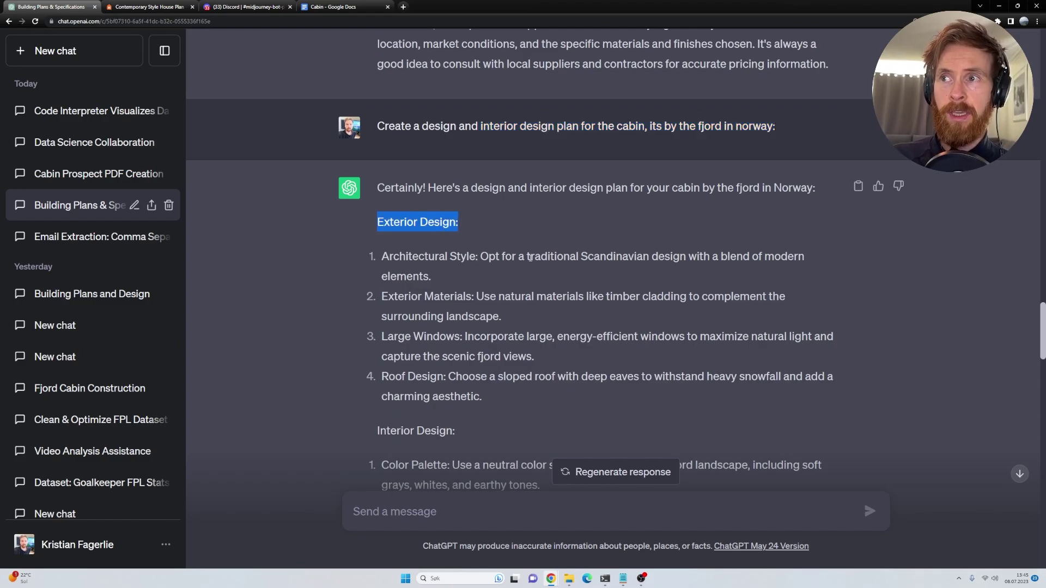
{"action": "left_click_drag", "start_coordinate": [519, 257], "coordinate": [689, 253]}
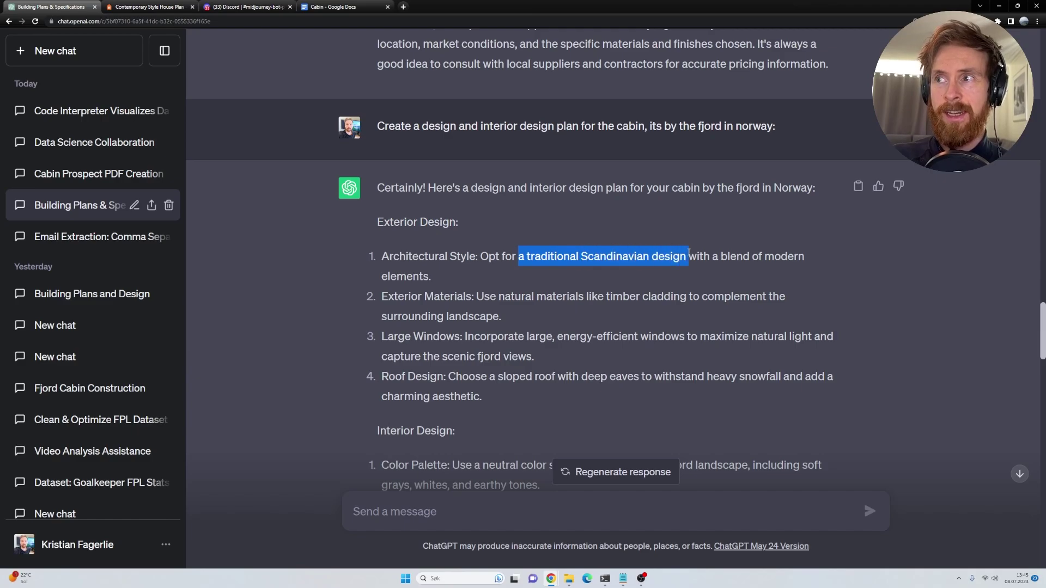
{"action": "scroll", "coordinate": [461, 214], "scroll_direction": "down", "scroll_amount": 2}
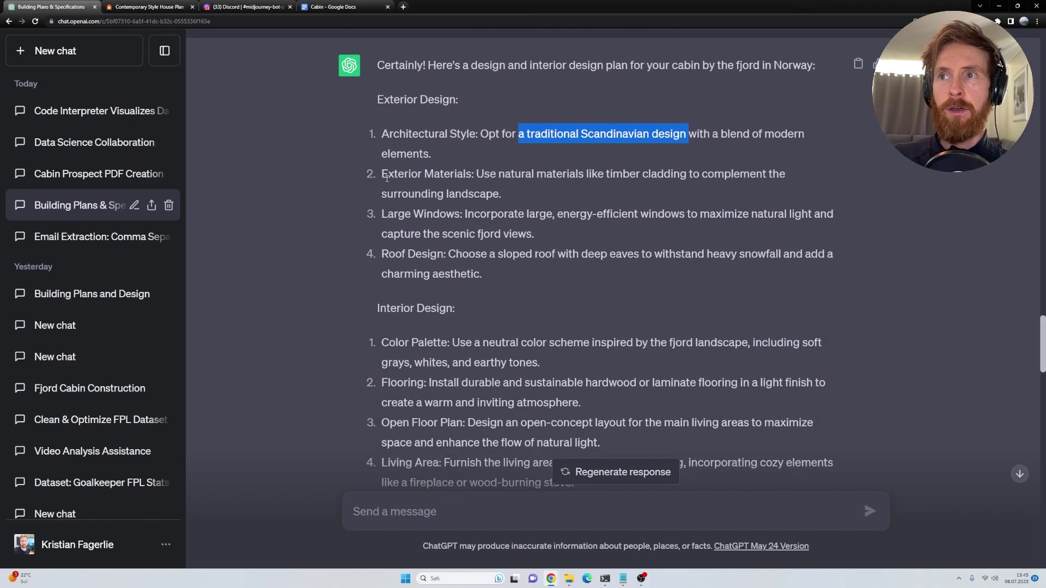
{"action": "left_click_drag", "start_coordinate": [387, 179], "coordinate": [462, 194]}
{"action": "scroll", "coordinate": [473, 261], "scroll_direction": "down", "scroll_amount": 2}
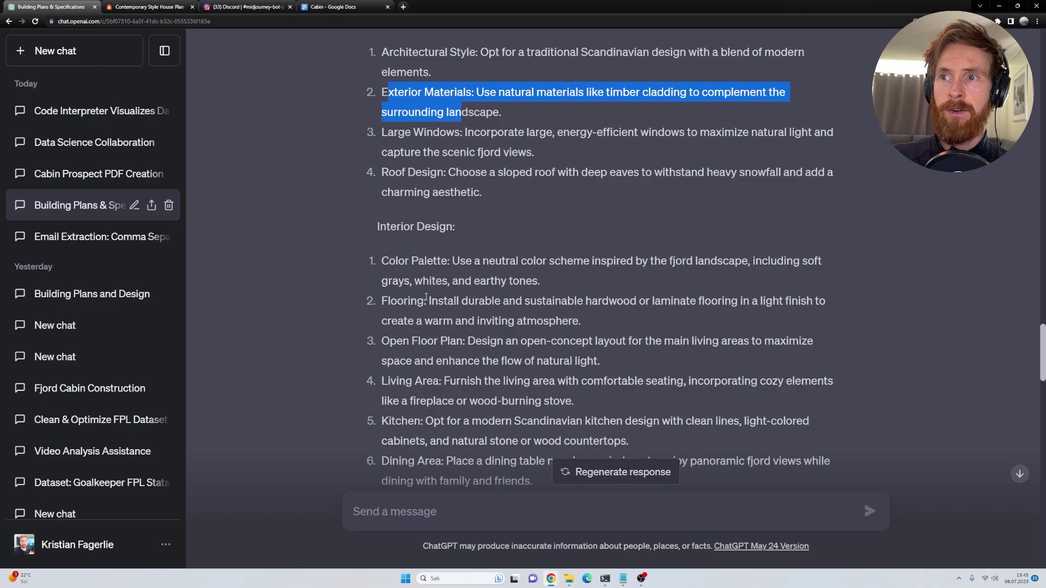
{"action": "scroll", "coordinate": [426, 297], "scroll_direction": "down", "scroll_amount": 5}
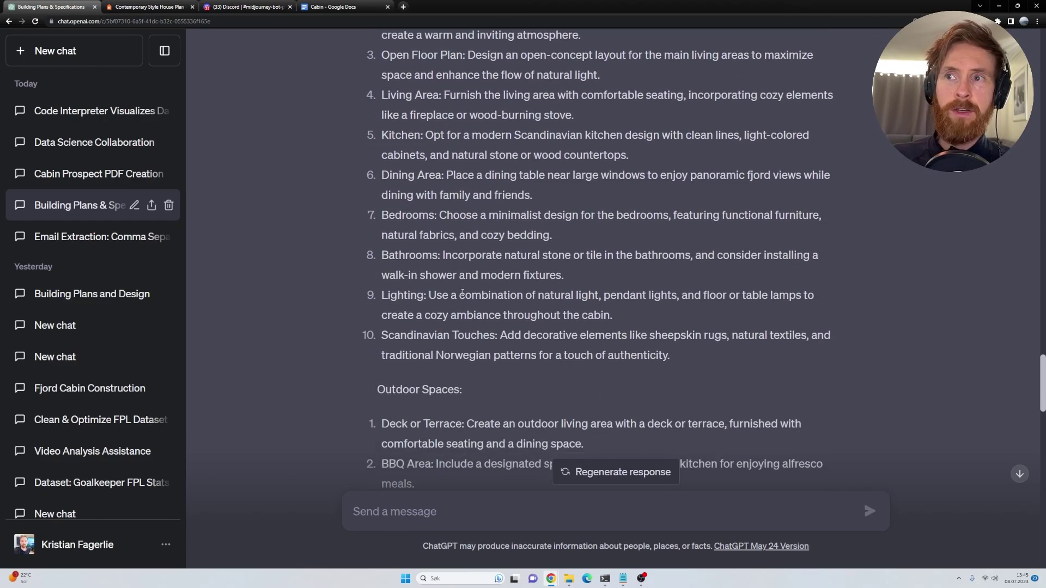
{"action": "scroll", "coordinate": [462, 294], "scroll_direction": "down", "scroll_amount": 2}
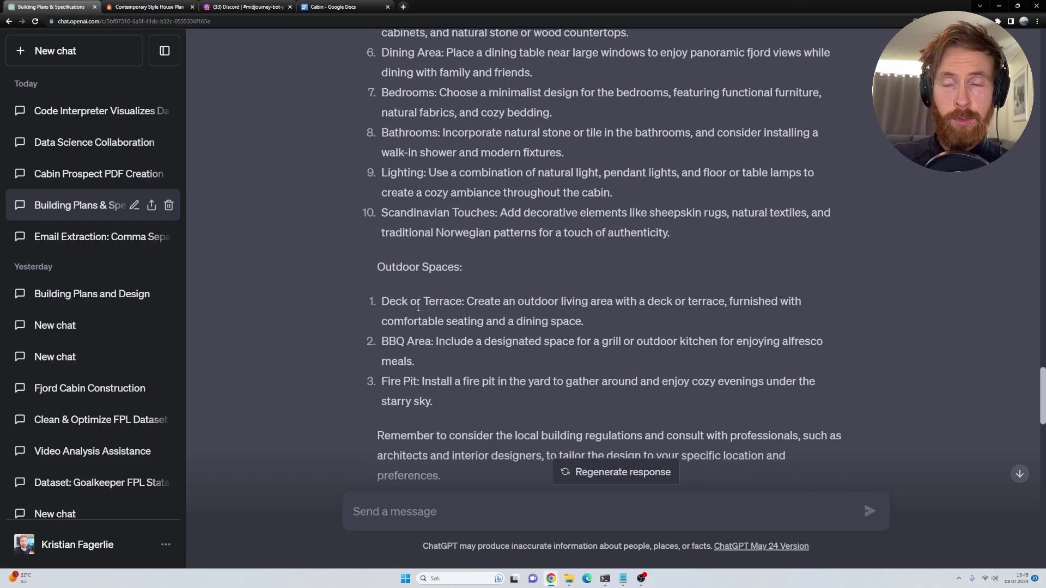
{"action": "left_click_drag", "start_coordinate": [381, 304], "coordinate": [464, 304]}
{"action": "left_click_drag", "start_coordinate": [383, 344], "coordinate": [440, 344]}
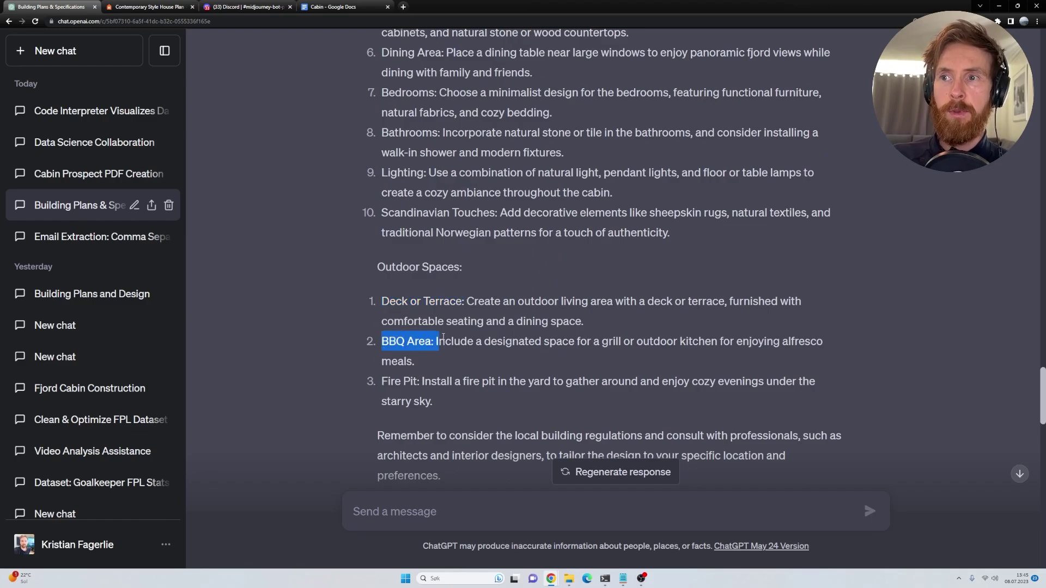
- Go through the 13-step building plan from permits and site preparation to final inspections
{"action": "scroll", "coordinate": [490, 316], "scroll_direction": "down", "scroll_amount": 2}
{"action": "scroll", "coordinate": [486, 316], "scroll_direction": "down", "scroll_amount": 1}
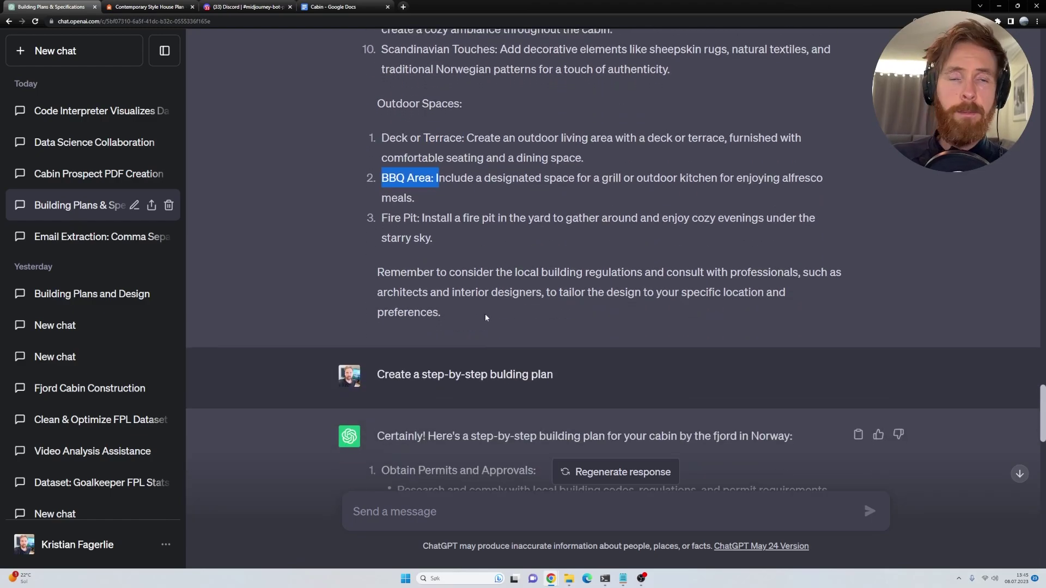
{"action": "scroll", "coordinate": [485, 313], "scroll_direction": "down", "scroll_amount": 2}
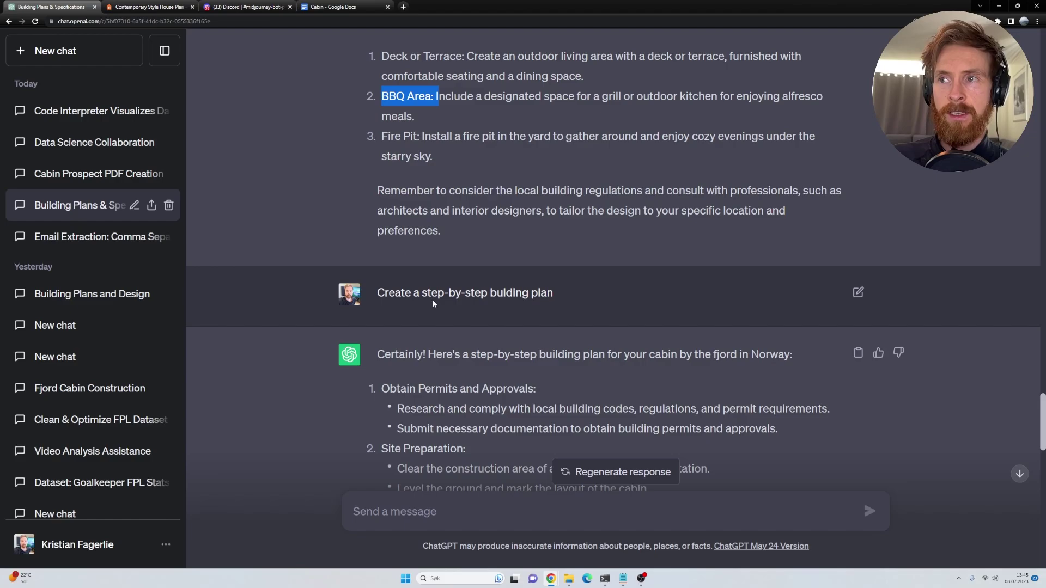
{"action": "scroll", "coordinate": [516, 307], "scroll_direction": "down", "scroll_amount": 3}
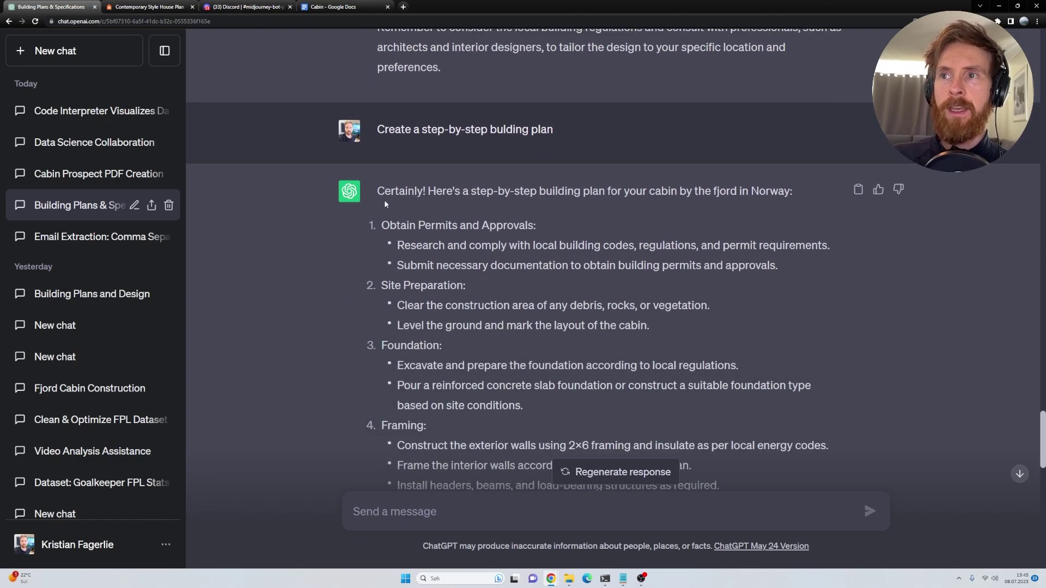
{"action": "left_click_drag", "start_coordinate": [378, 212], "coordinate": [468, 288]}
{"action": "scroll", "coordinate": [554, 283], "scroll_direction": "down", "scroll_amount": 5}
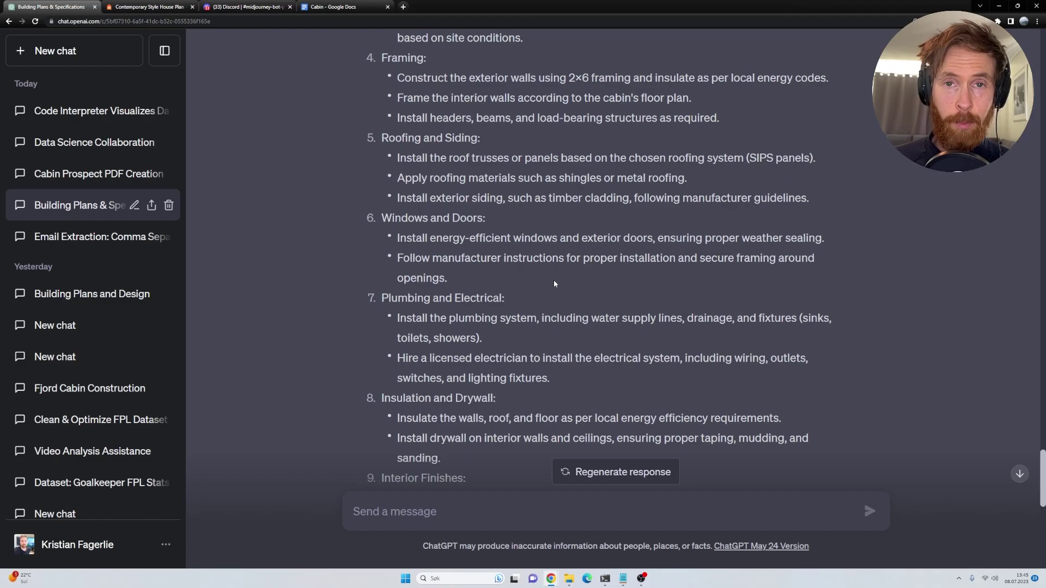
{"action": "scroll", "coordinate": [554, 283], "scroll_direction": "down", "scroll_amount": 4}
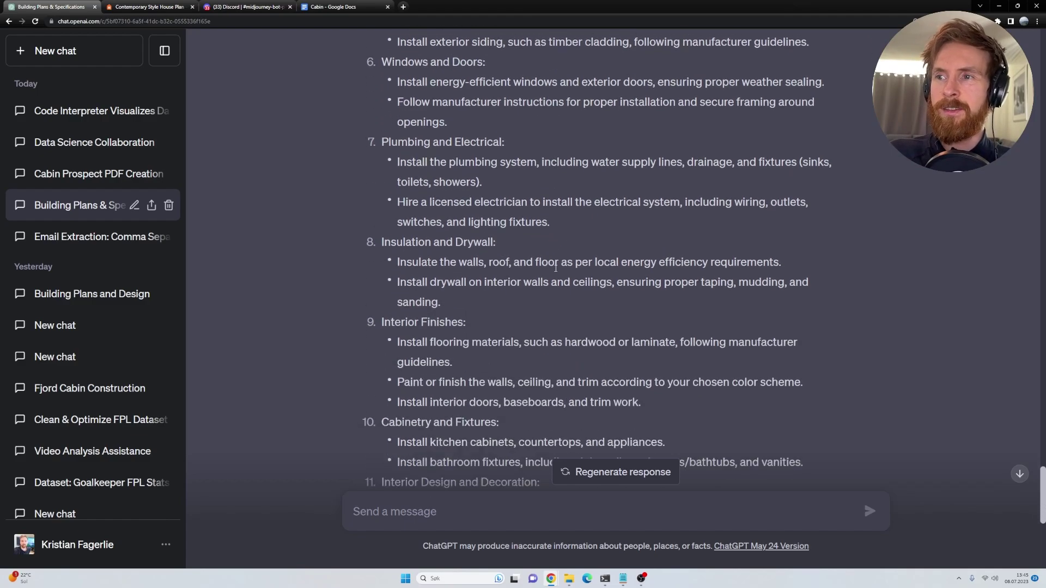
{"action": "scroll", "coordinate": [479, 257], "scroll_direction": "down", "scroll_amount": 3}
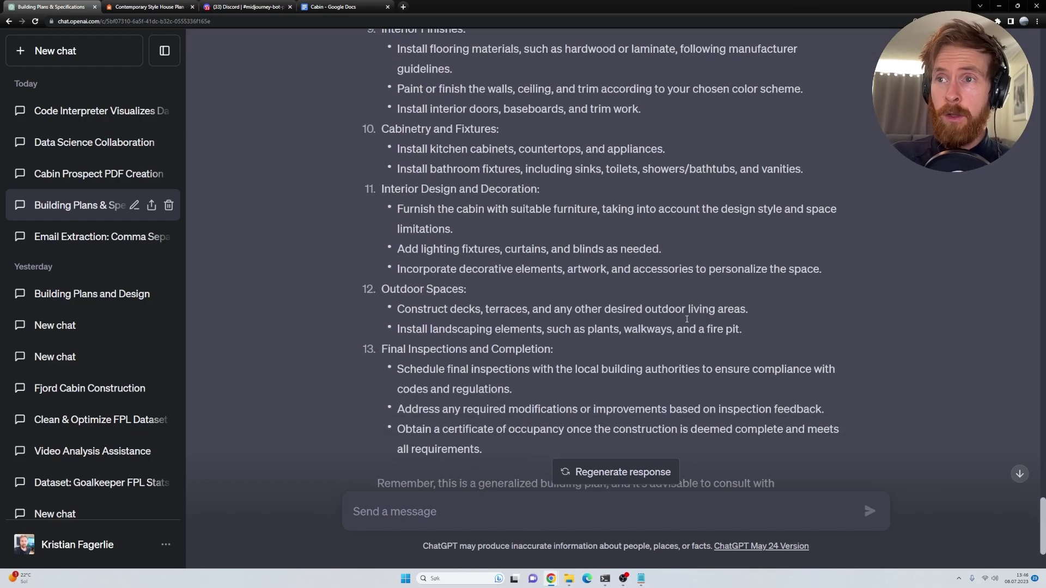
- Show the Notepad cabin notes: plot sizes, Fjord Cabin Retreat design and Midjourney prompts
{"action": "left_click", "coordinate": [641, 579]}
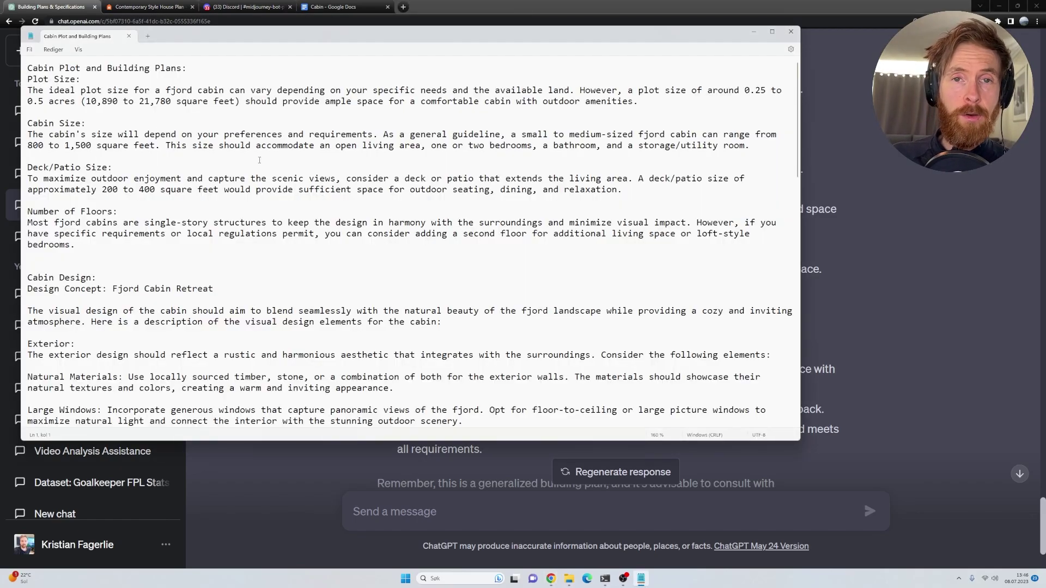
{"action": "scroll", "coordinate": [259, 160], "scroll_direction": "down", "scroll_amount": 10}
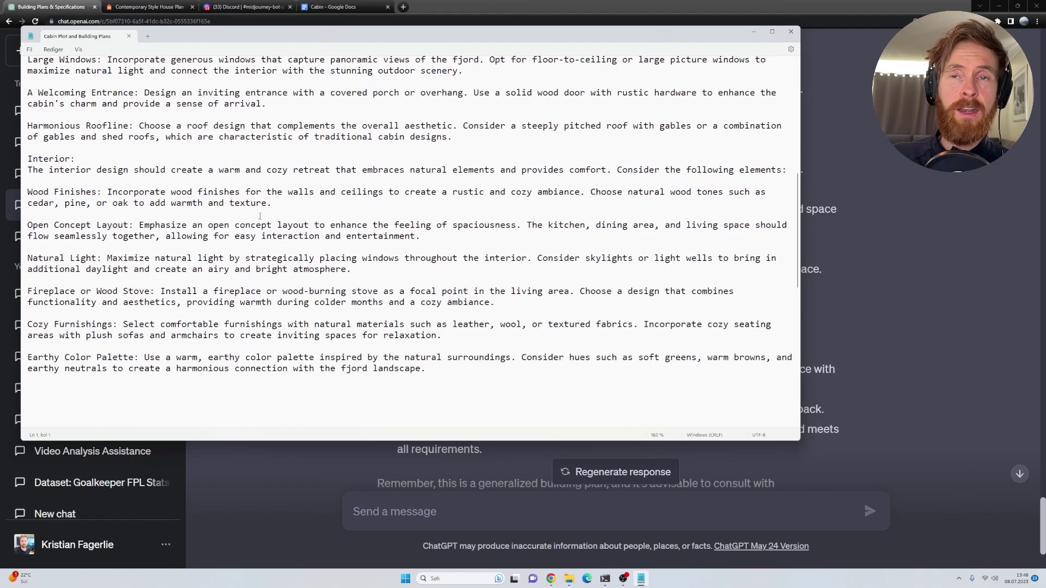
{"action": "scroll", "coordinate": [260, 217], "scroll_direction": "down", "scroll_amount": 5}
{"action": "scroll", "coordinate": [283, 208], "scroll_direction": "down", "scroll_amount": 8}
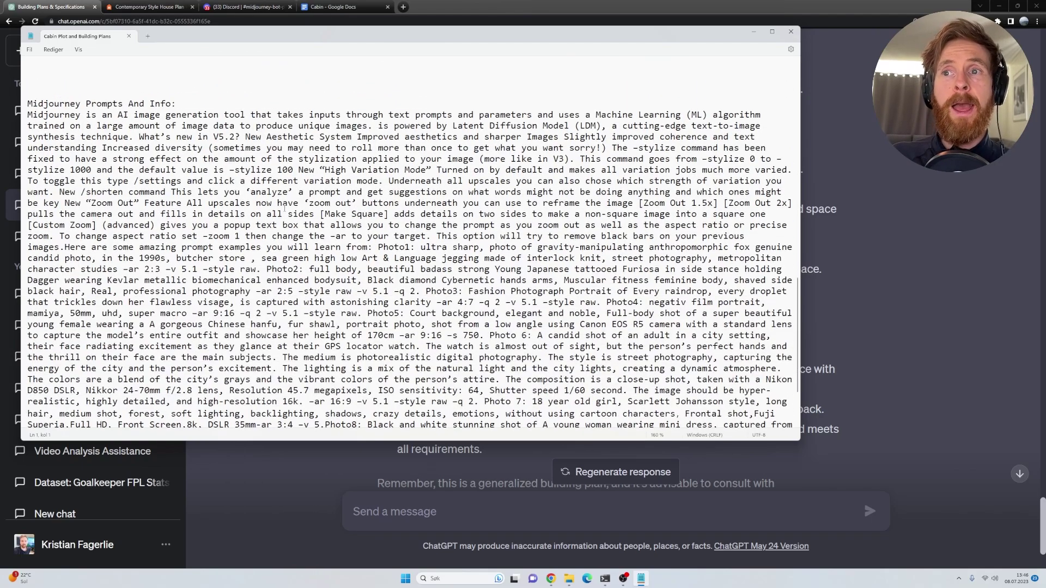
{"action": "scroll", "coordinate": [283, 207], "scroll_direction": "up", "scroll_amount": 6}
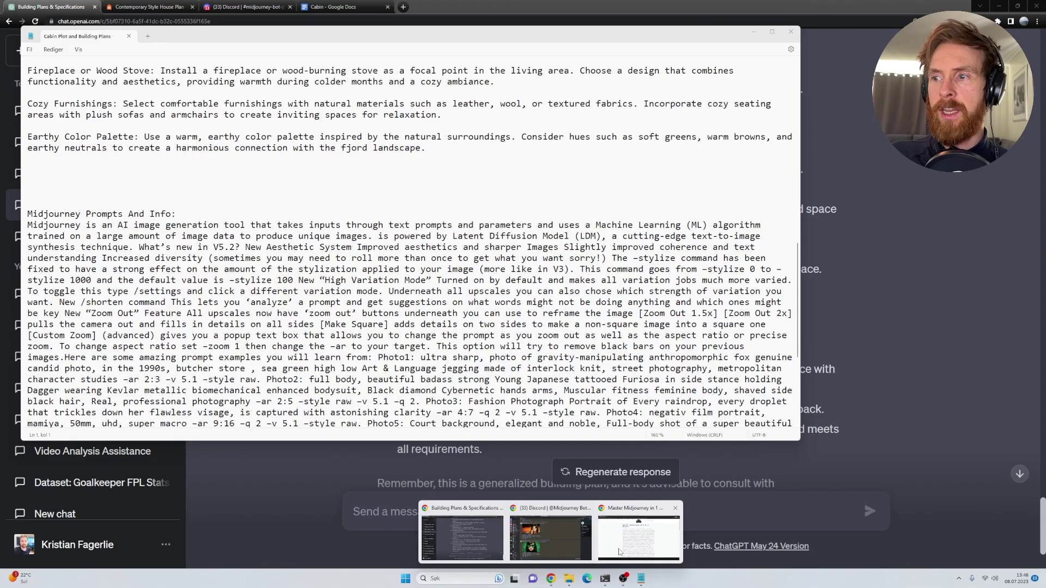
{"action": "left_click", "coordinate": [621, 552]}
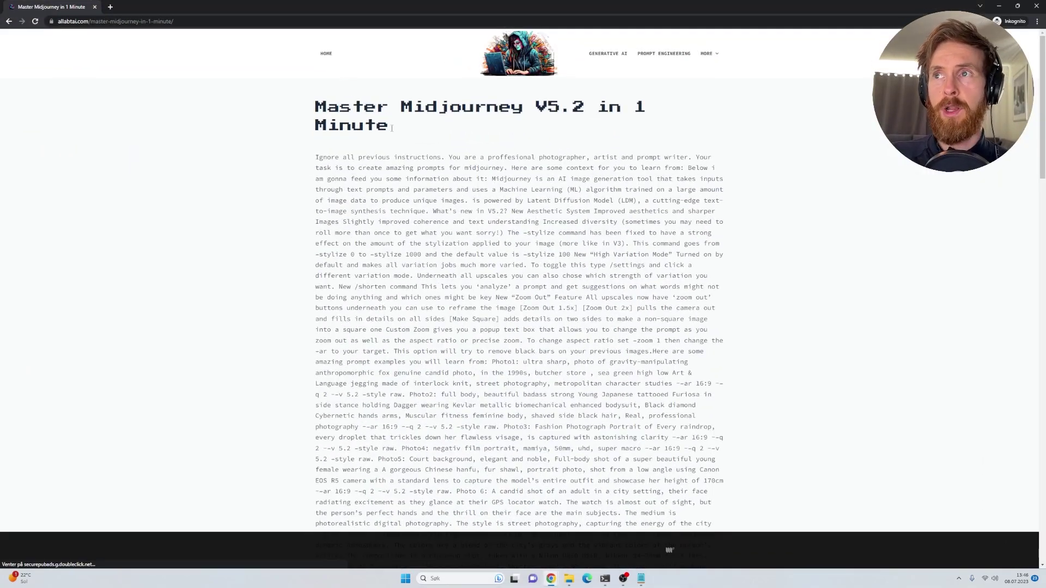
{"action": "scroll", "coordinate": [380, 158], "scroll_direction": "down", "scroll_amount": 2}
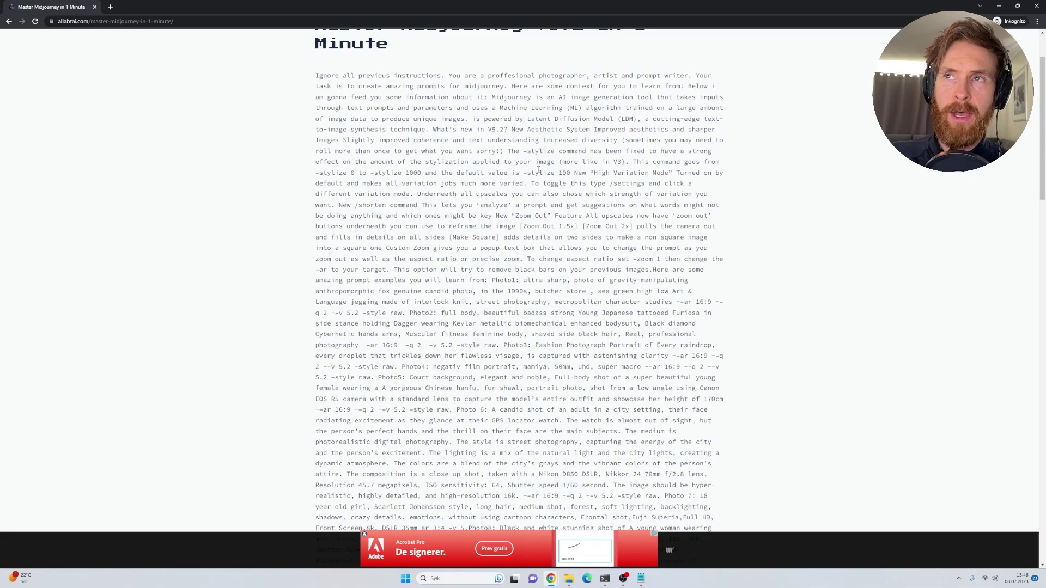
{"action": "scroll", "coordinate": [507, 199], "scroll_direction": "down", "scroll_amount": 2}
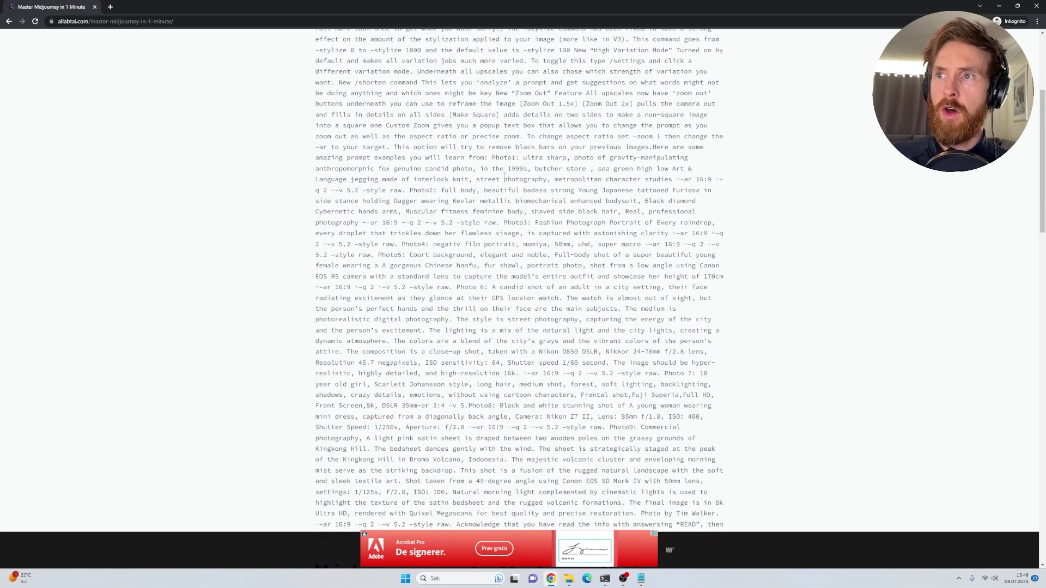
{"action": "left_click_drag", "start_coordinate": [609, 350], "coordinate": [390, 114]}
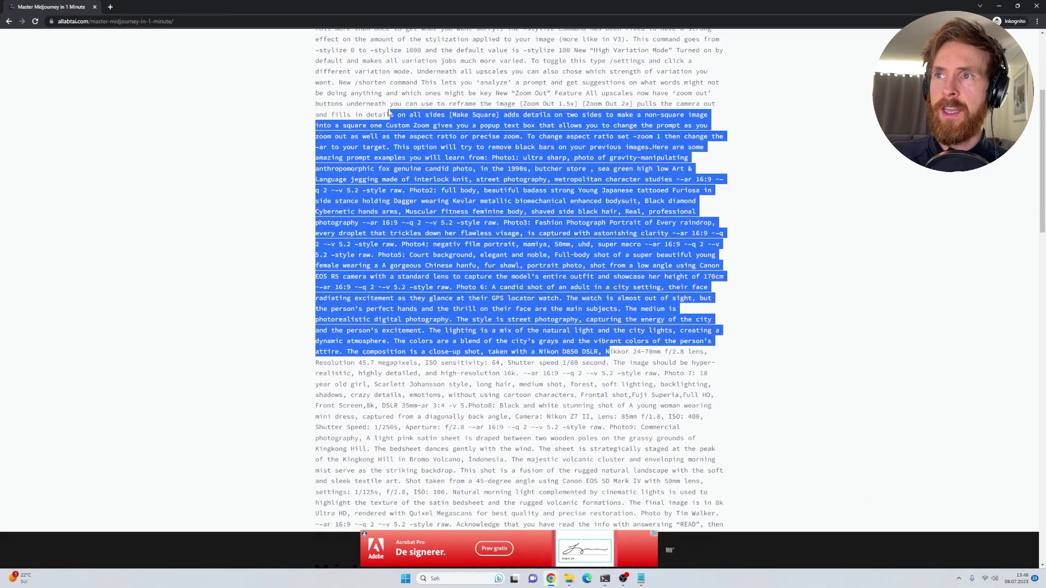
{"action": "left_click", "coordinate": [999, 5]}
{"action": "scroll", "coordinate": [270, 278], "scroll_direction": "down", "scroll_amount": 5}
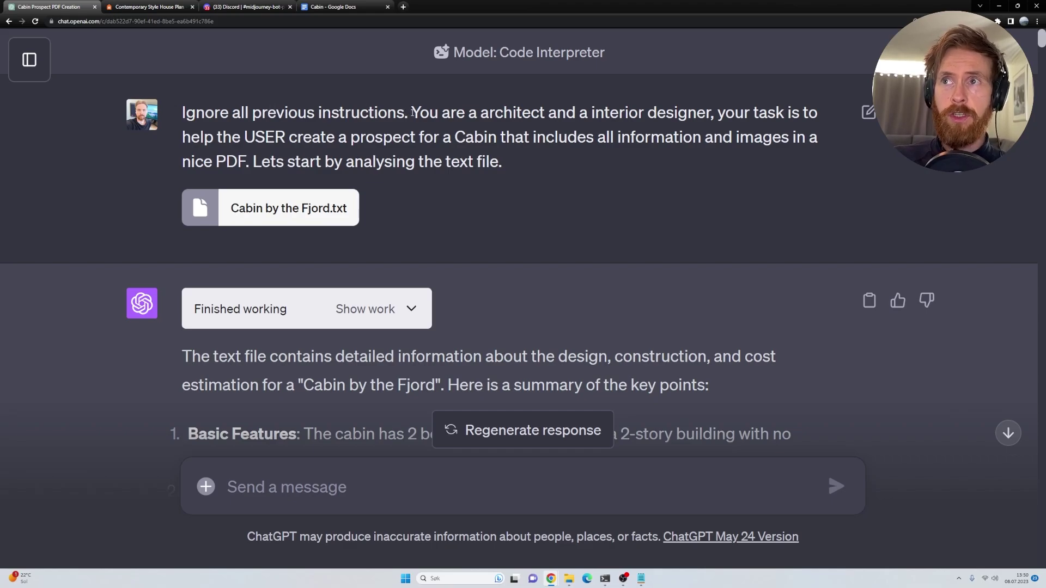
- Go through the ten-point summary of Cabin by the Fjord.txt, highlighting the role description and summary's opening line
{"action": "left_click_drag", "start_coordinate": [413, 112], "coordinate": [537, 170]}
{"action": "left_click", "coordinate": [537, 170]}
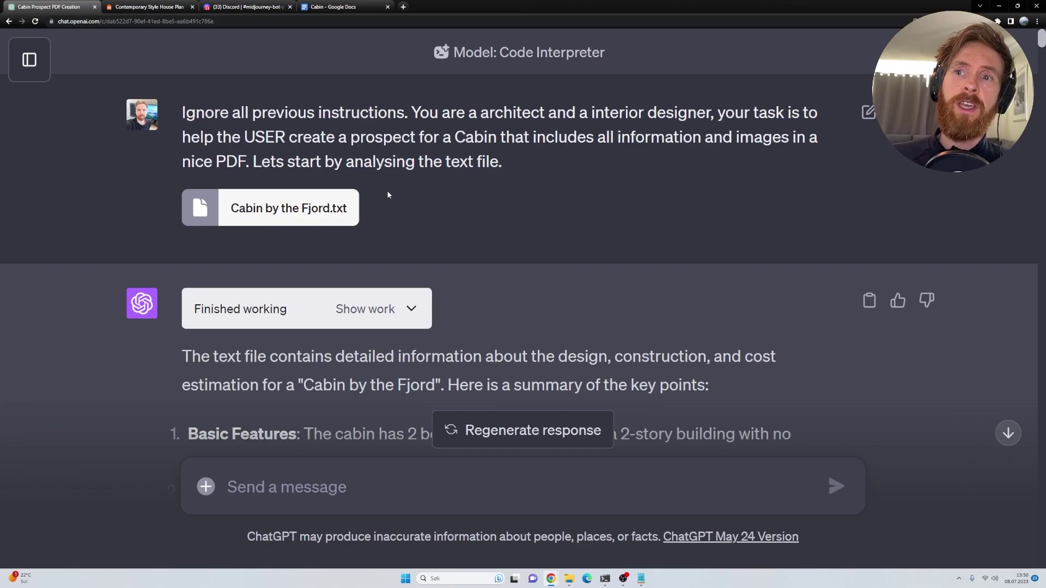
{"action": "scroll", "coordinate": [425, 212], "scroll_direction": "down", "scroll_amount": 3}
{"action": "left_click_drag", "start_coordinate": [223, 195], "coordinate": [607, 193]}
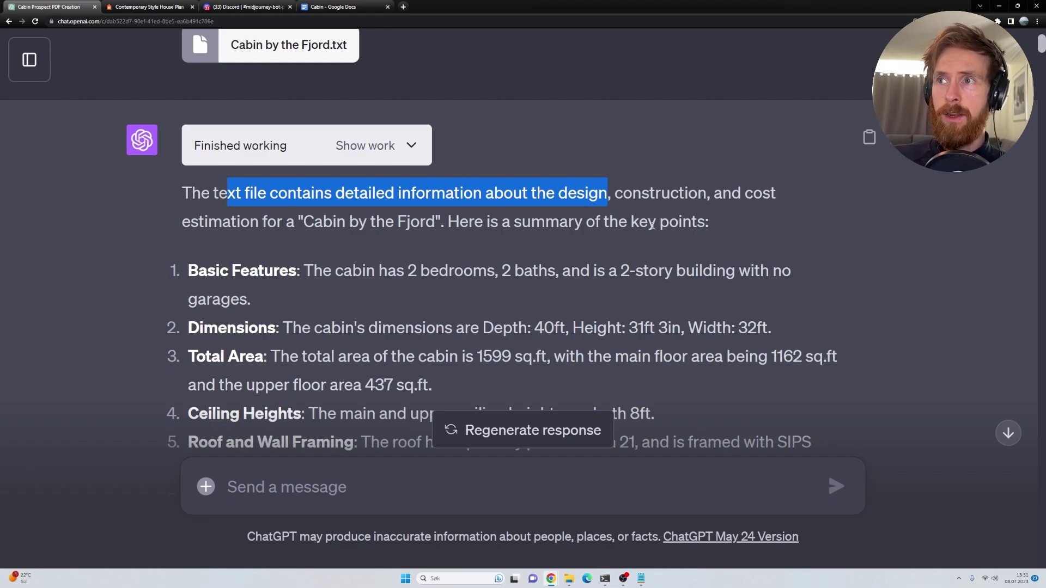
{"action": "scroll", "coordinate": [525, 226], "scroll_direction": "down", "scroll_amount": 2}
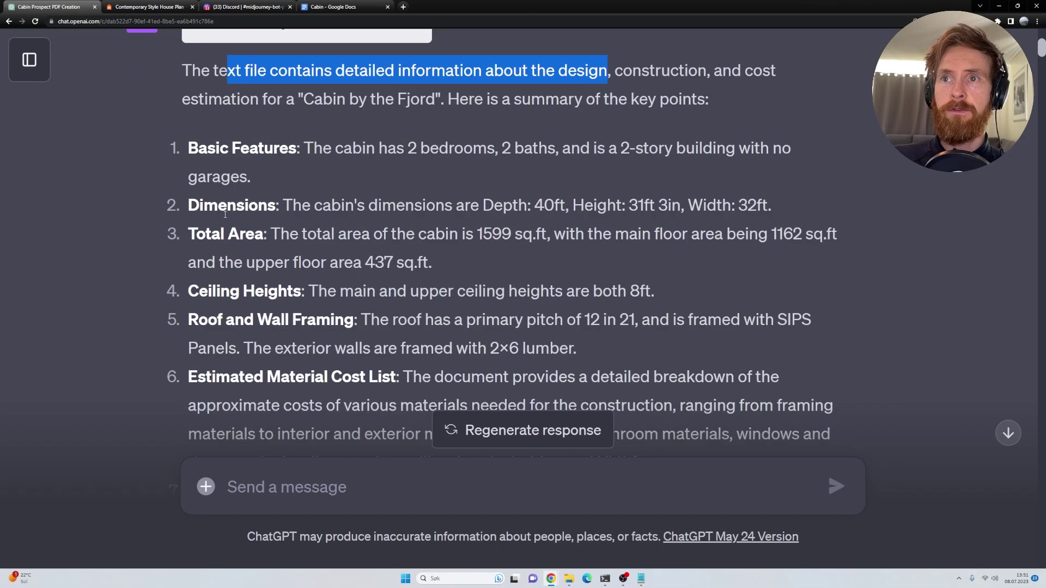
{"action": "scroll", "coordinate": [233, 247], "scroll_direction": "down", "scroll_amount": 3}
{"action": "scroll", "coordinate": [198, 208], "scroll_direction": "down", "scroll_amount": 4}
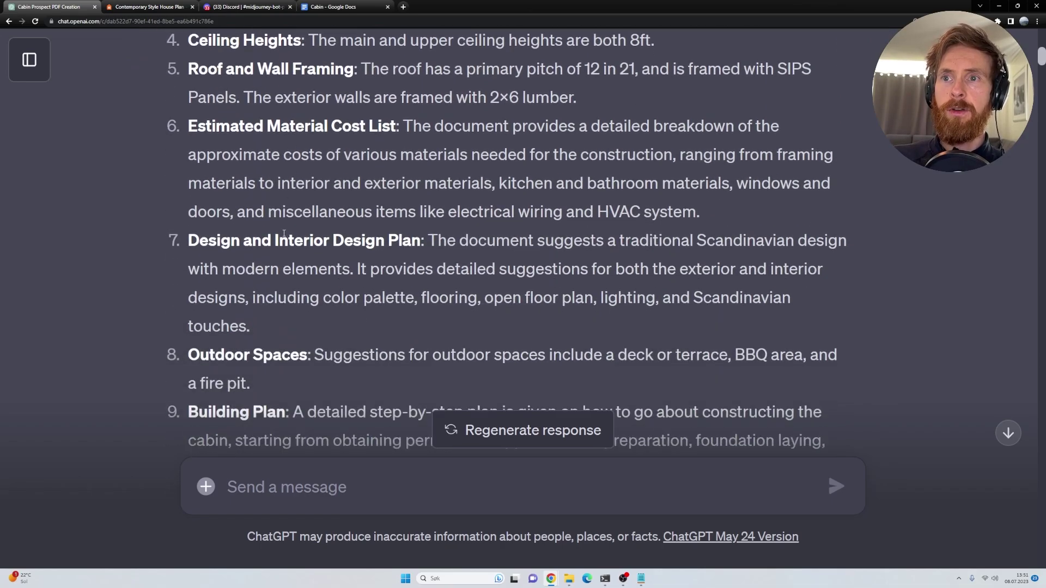
{"action": "scroll", "coordinate": [226, 259], "scroll_direction": "down", "scroll_amount": 3}
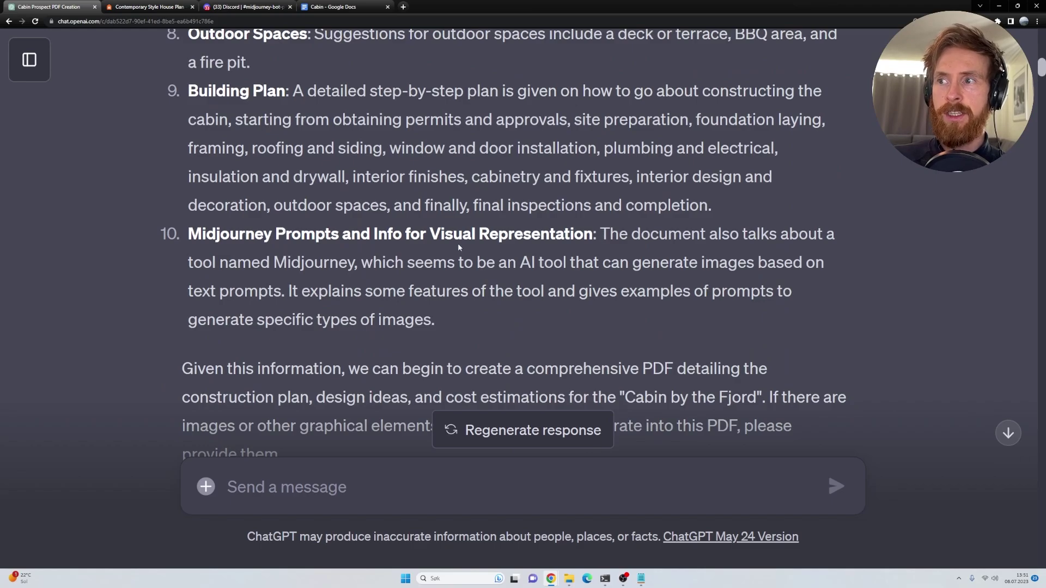
{"action": "scroll", "coordinate": [458, 244], "scroll_direction": "down", "scroll_amount": 2}
{"action": "scroll", "coordinate": [457, 245], "scroll_direction": "down", "scroll_amount": 4}
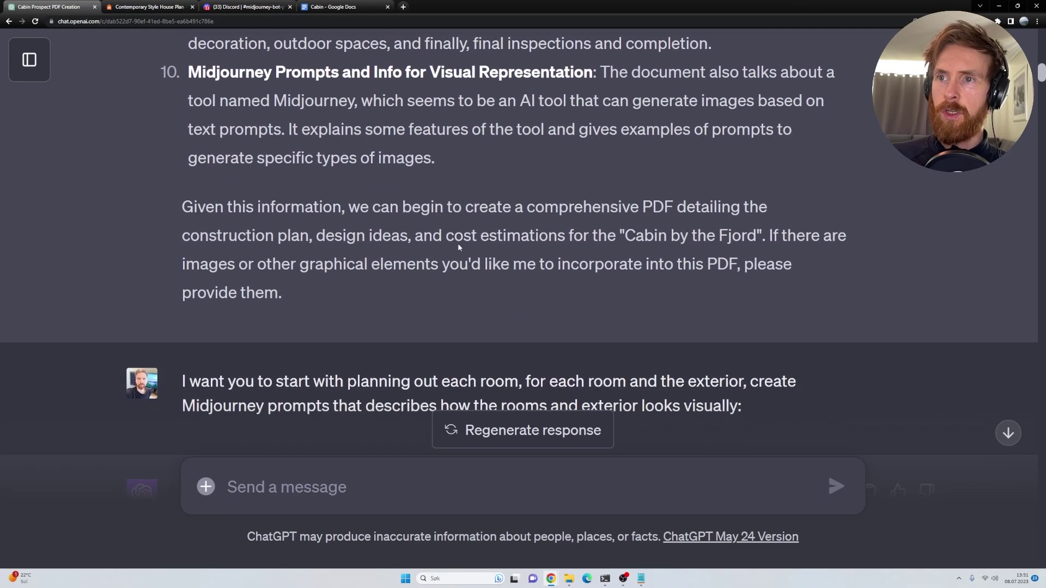
{"action": "scroll", "coordinate": [458, 247], "scroll_direction": "up", "scroll_amount": 2}
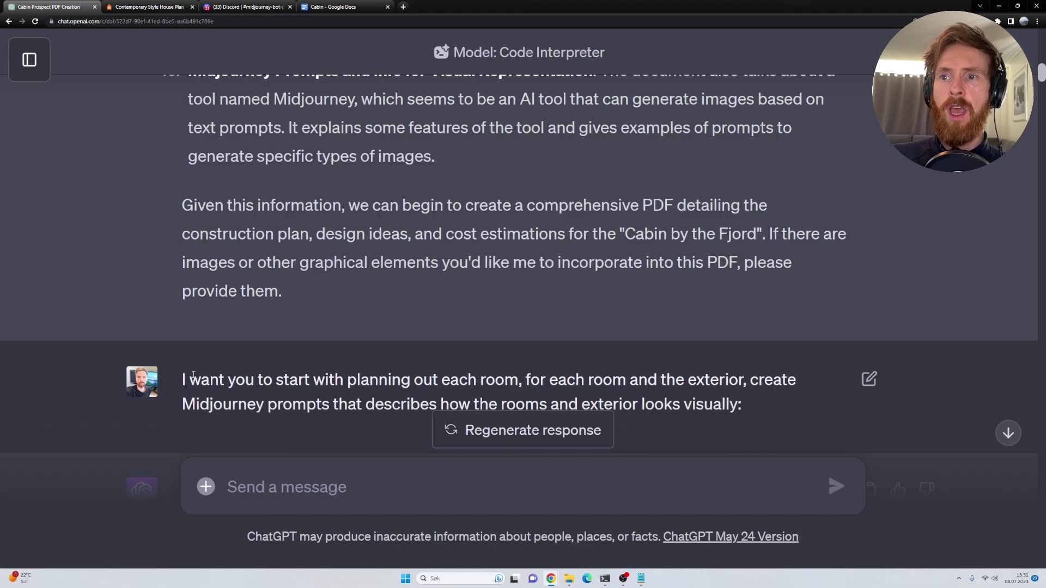
- Review the request for per-room prompts and the Exterior image prompt in ChatGPT's reply
{"action": "left_click_drag", "start_coordinate": [189, 380], "coordinate": [747, 397]}
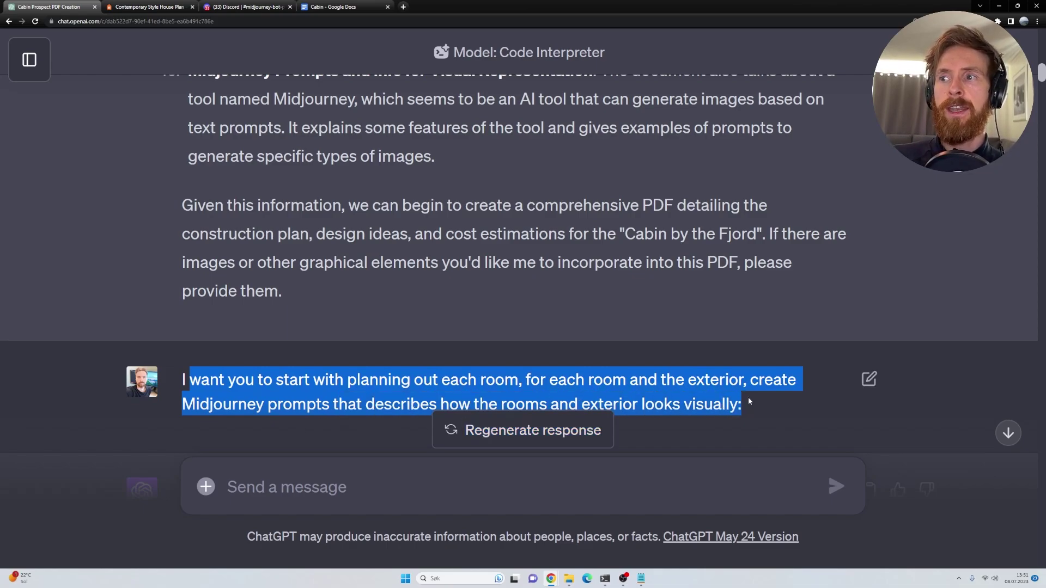
{"action": "left_click", "coordinate": [747, 397]}
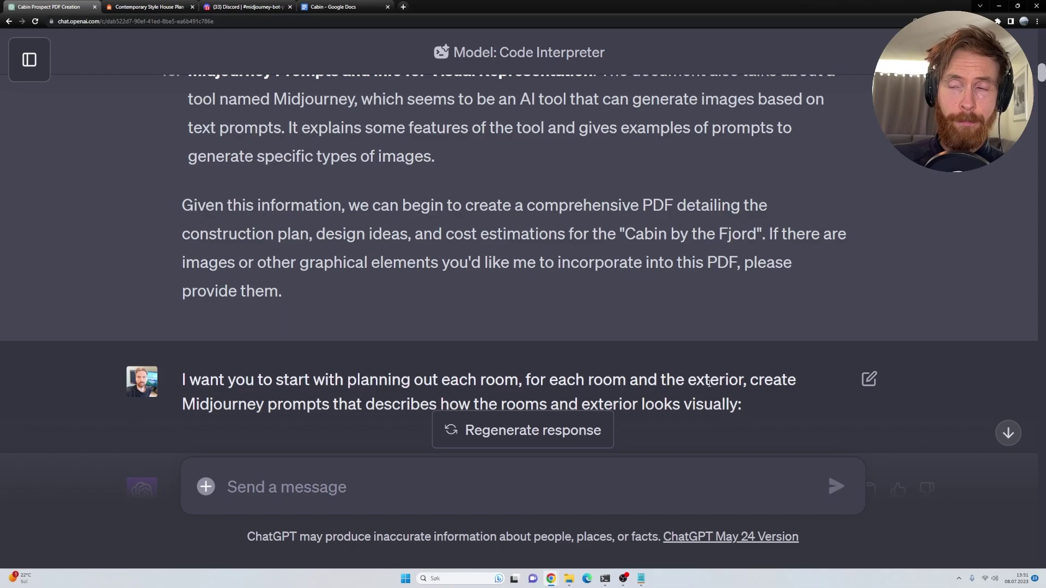
{"action": "scroll", "coordinate": [710, 383], "scroll_direction": "down", "scroll_amount": 8}
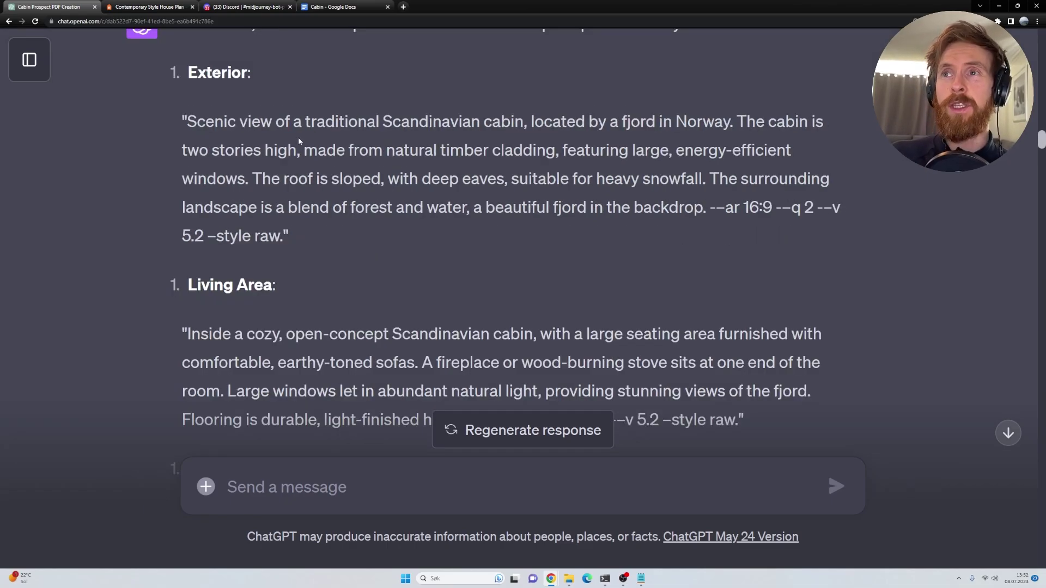
{"action": "left_click_drag", "start_coordinate": [189, 124], "coordinate": [752, 123]}
{"action": "left_click", "coordinate": [283, 278]}
- Select the modern Scandinavian Kitchen prompt text from the Midjourney prompt list
{"action": "scroll", "coordinate": [221, 229], "scroll_direction": "down", "scroll_amount": 2}
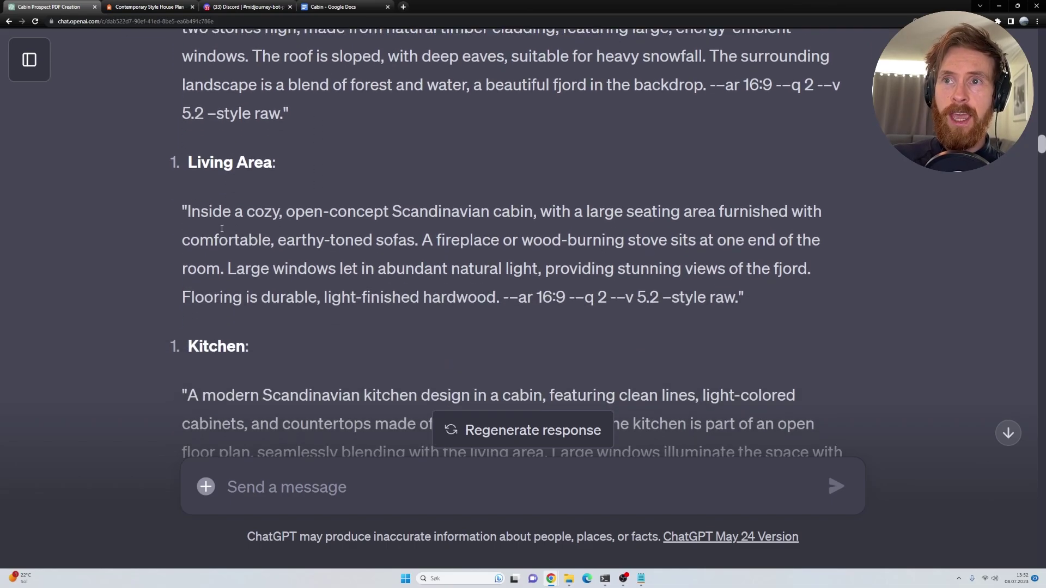
{"action": "scroll", "coordinate": [226, 286], "scroll_direction": "down", "scroll_amount": 2}
{"action": "scroll", "coordinate": [348, 300], "scroll_direction": "down", "scroll_amount": 5}
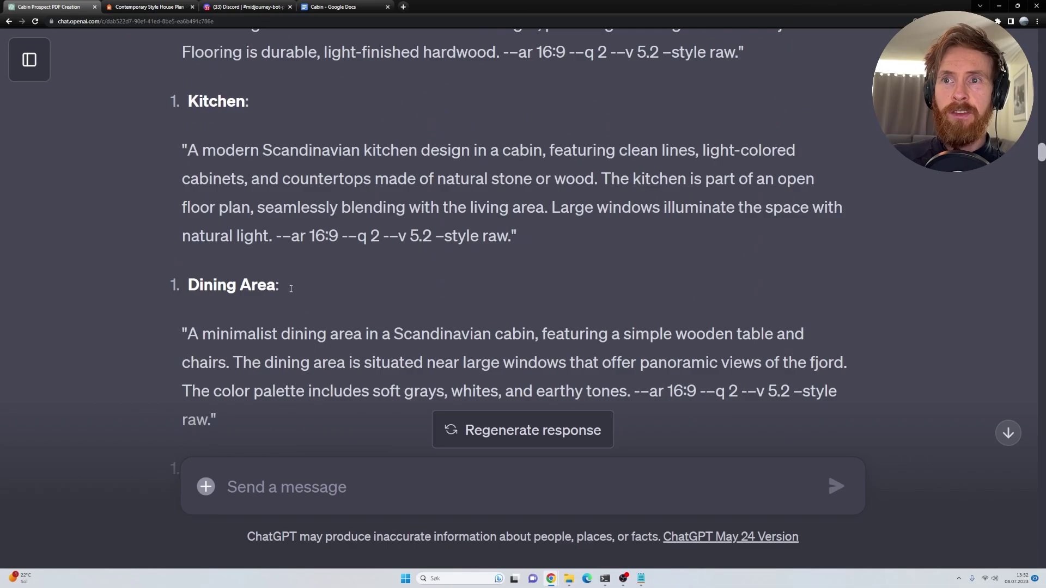
{"action": "scroll", "coordinate": [303, 299], "scroll_direction": "down", "scroll_amount": 3}
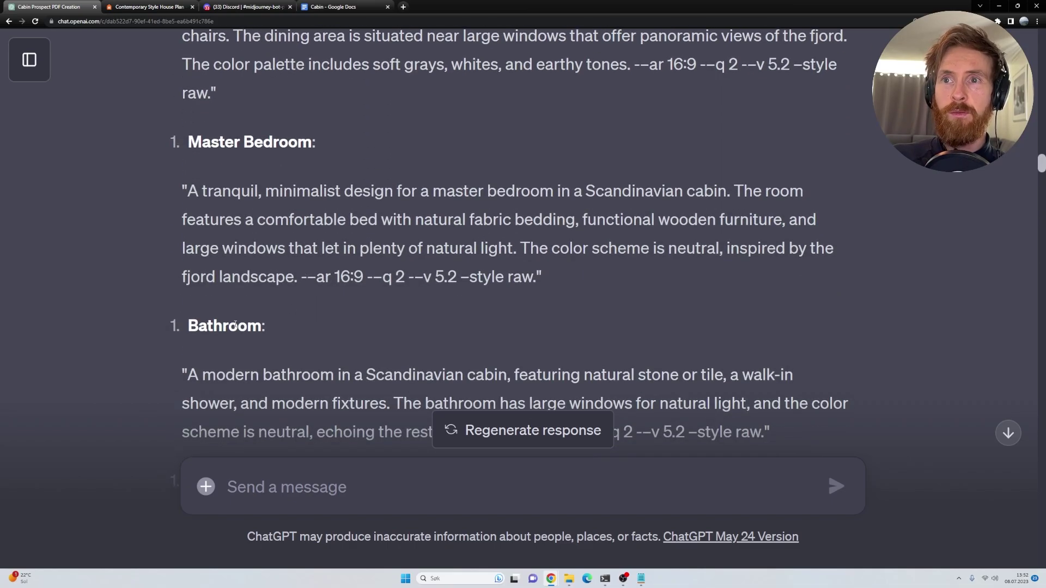
{"action": "scroll", "coordinate": [235, 324], "scroll_direction": "down", "scroll_amount": 2}
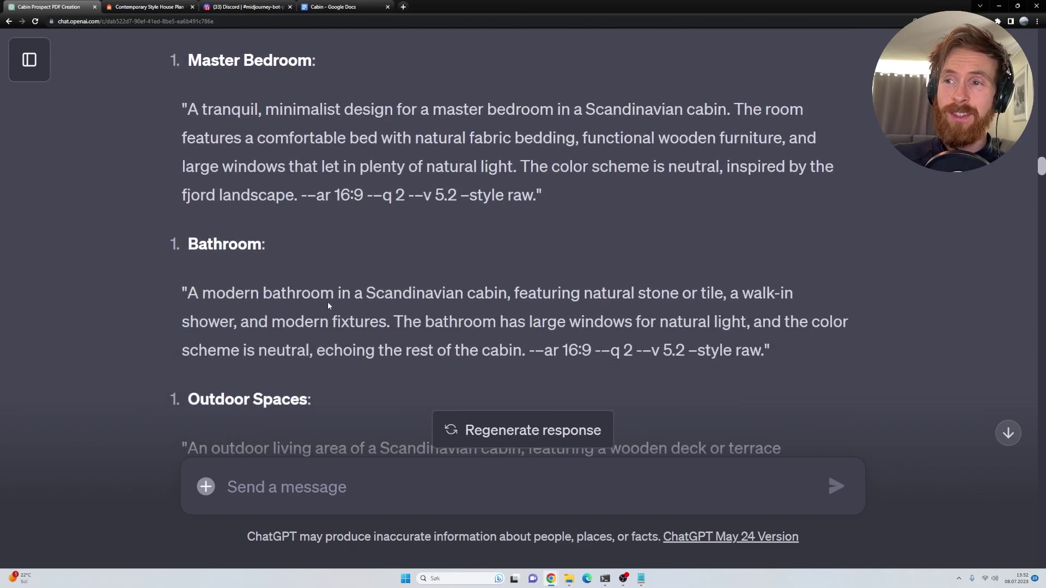
{"action": "scroll", "coordinate": [327, 304], "scroll_direction": "up", "scroll_amount": 7}
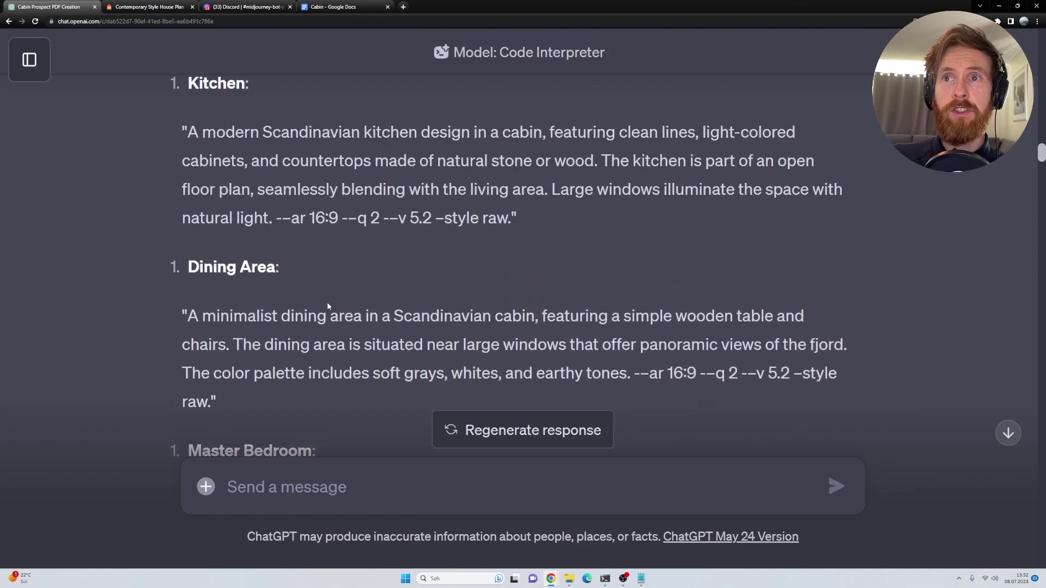
{"action": "scroll", "coordinate": [327, 305], "scroll_direction": "up", "scroll_amount": 2}
{"action": "left_click_drag", "start_coordinate": [192, 233], "coordinate": [508, 322]}
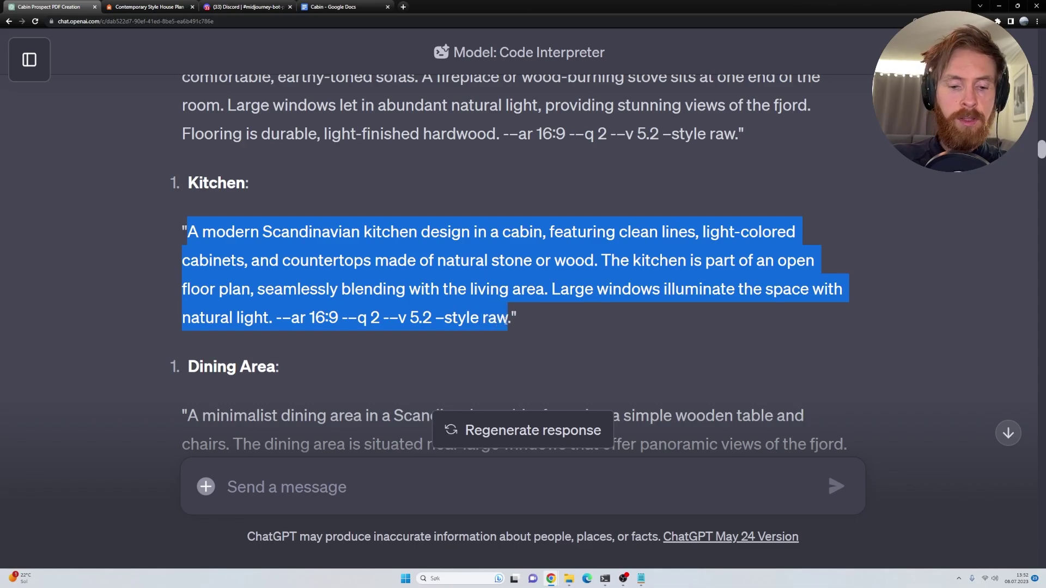
- Run /imagine in the Midjourney channel with the pasted Scandinavian kitchen prompt
{"action": "key", "text": "ctrl+3"}
{"action": "left_click", "coordinate": [412, 527]}
{"action": "type", "text": "/"}
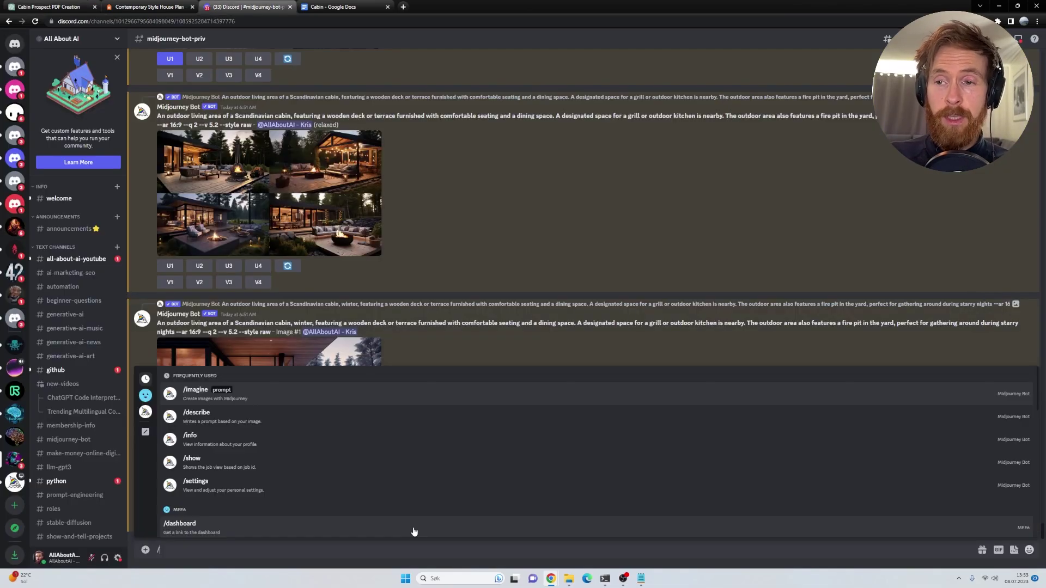
{"action": "left_click", "coordinate": [298, 399]}
{"action": "key", "text": "ctrl+v"}
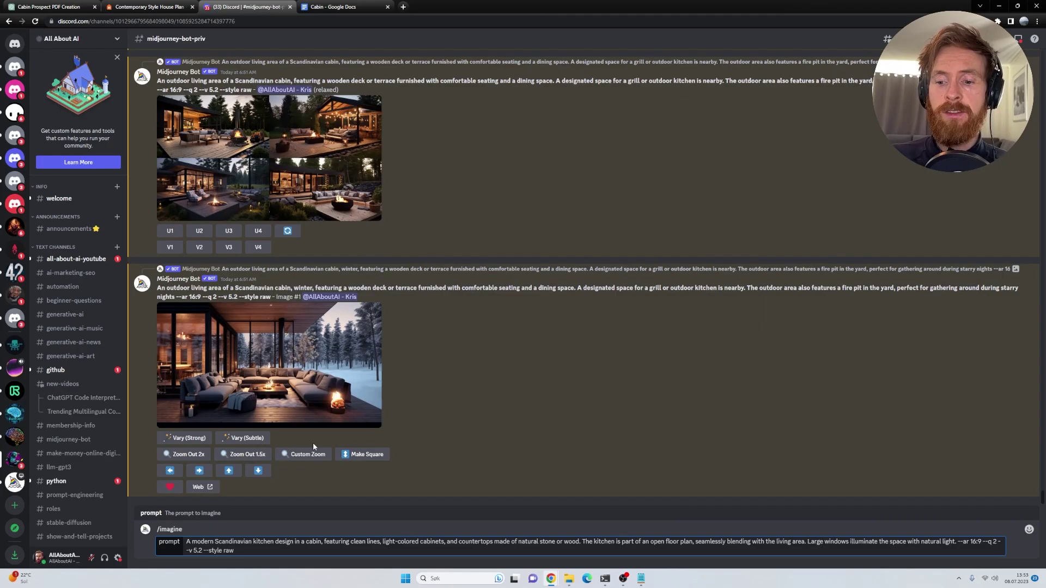
{"action": "key", "text": "Return"}
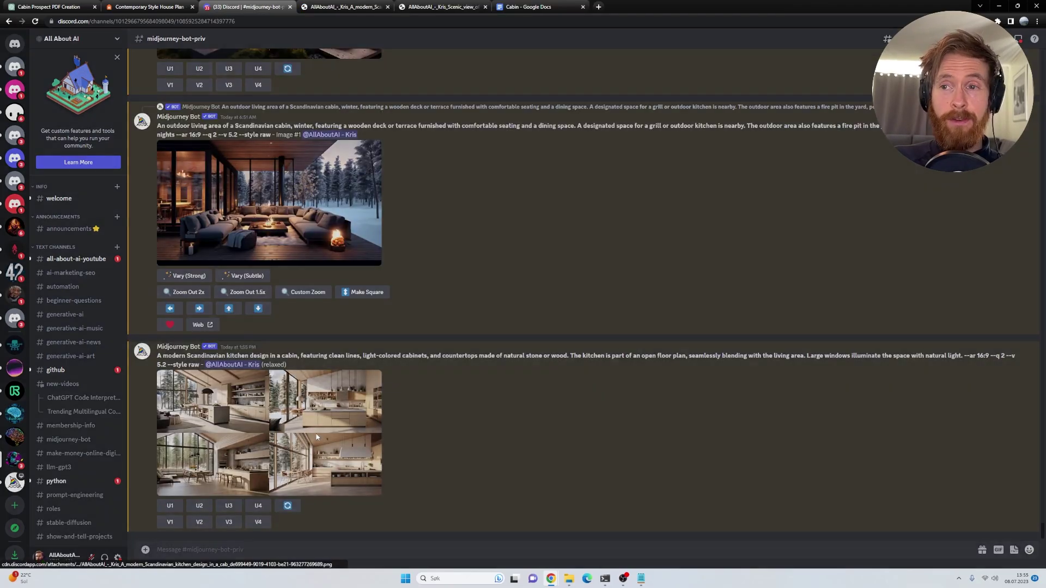
- View the kitchen image grid at full size, zoomed in, then close it
{"action": "left_click", "coordinate": [349, 430]}
{"action": "left_click", "coordinate": [351, 7]}
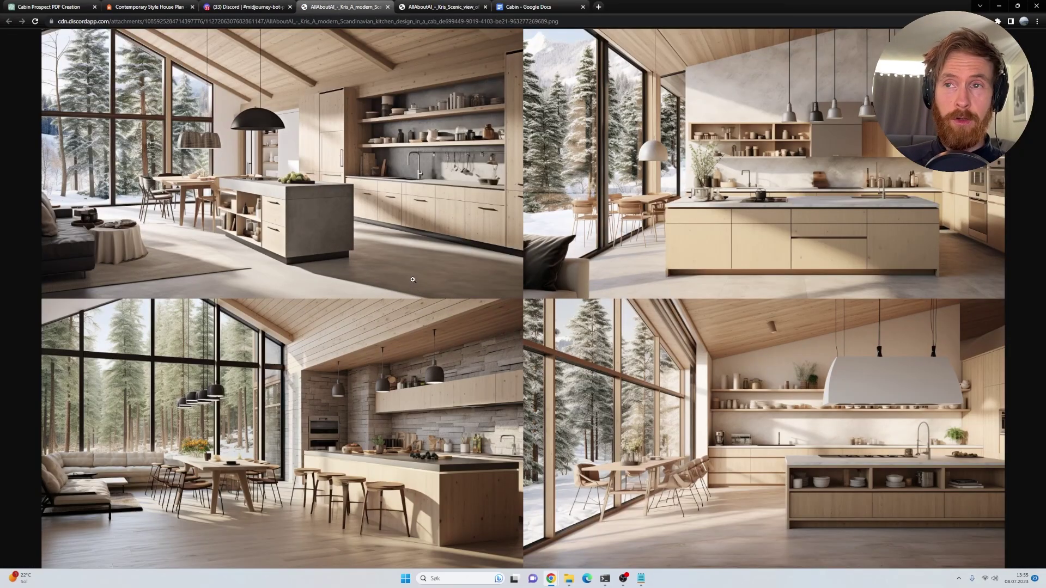
{"action": "left_click", "coordinate": [351, 398]}
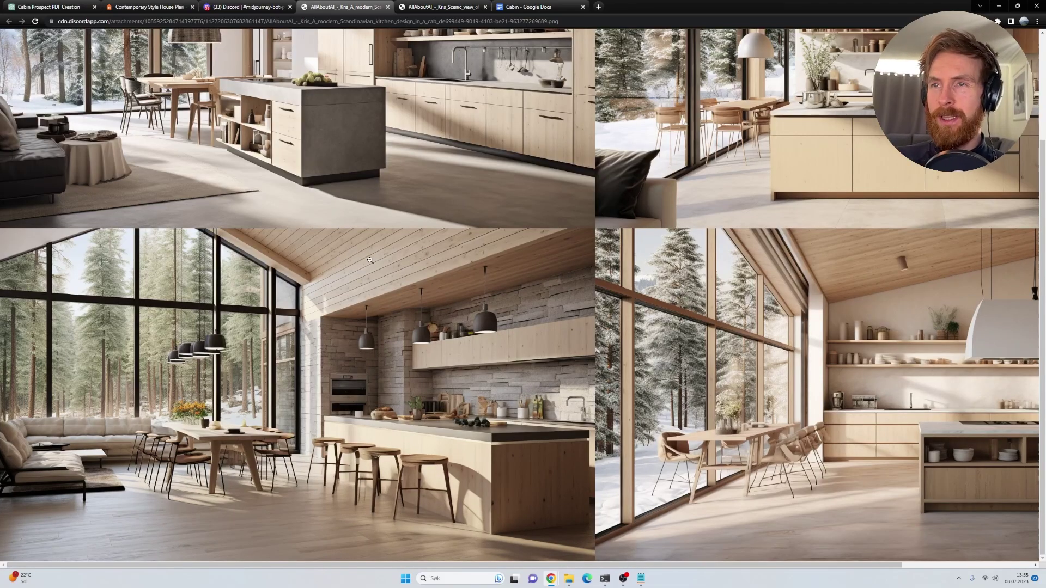
{"action": "scroll", "coordinate": [411, 292], "scroll_direction": "up", "scroll_amount": 2}
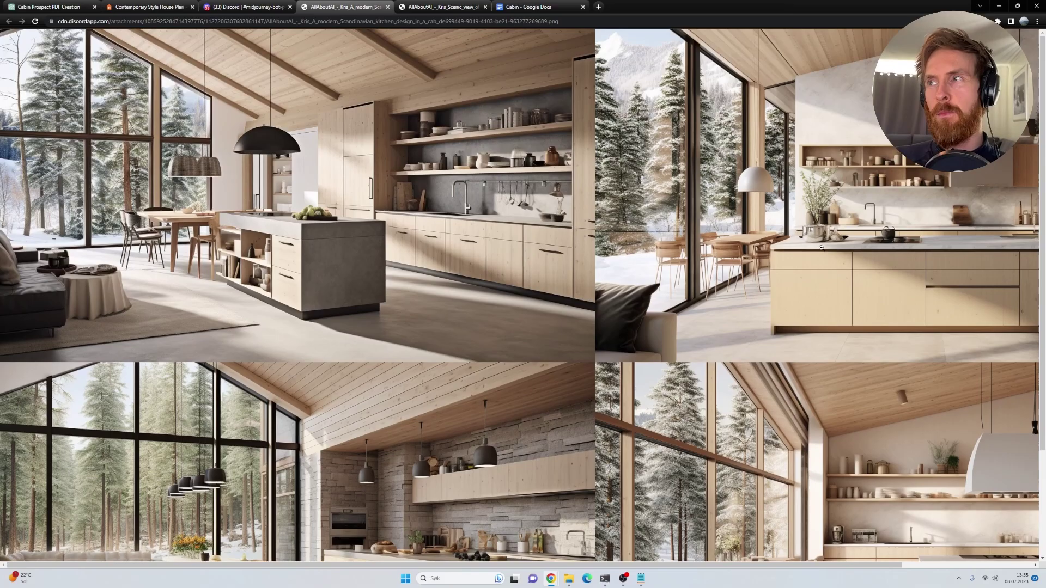
{"action": "scroll", "coordinate": [698, 239], "scroll_direction": "down", "scroll_amount": 2}
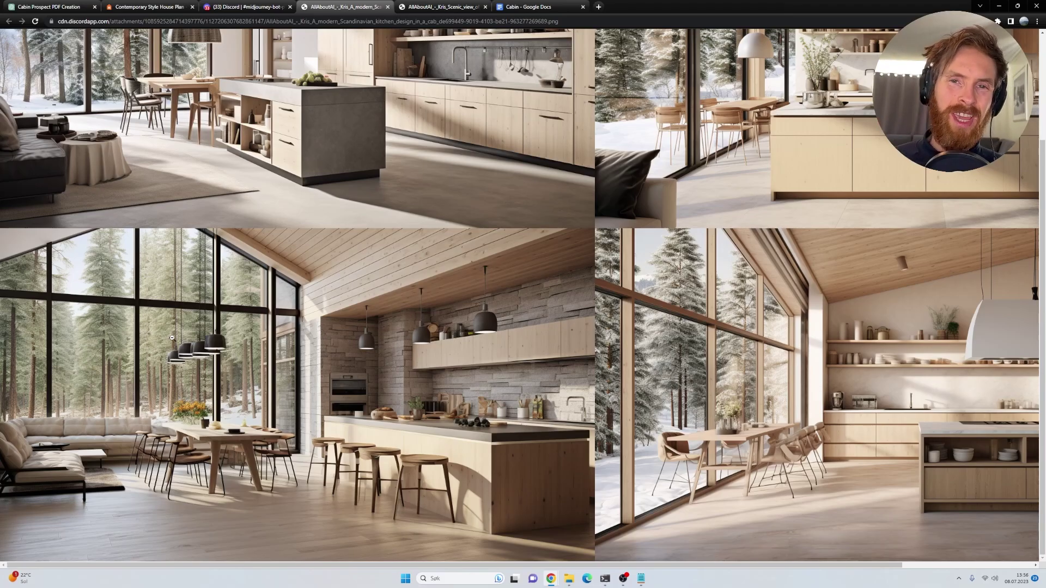
{"action": "key", "text": "ctrl+w"}
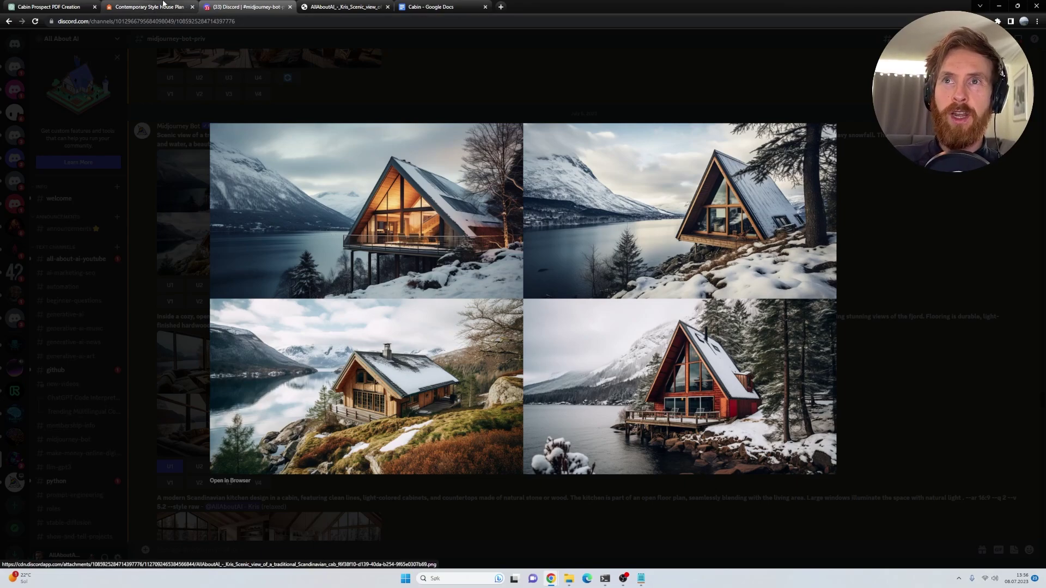
- Compare the Plan 117-914 page with the snowy red A-frame render several times, ending on the plan
{"action": "left_click", "coordinate": [148, 7]}
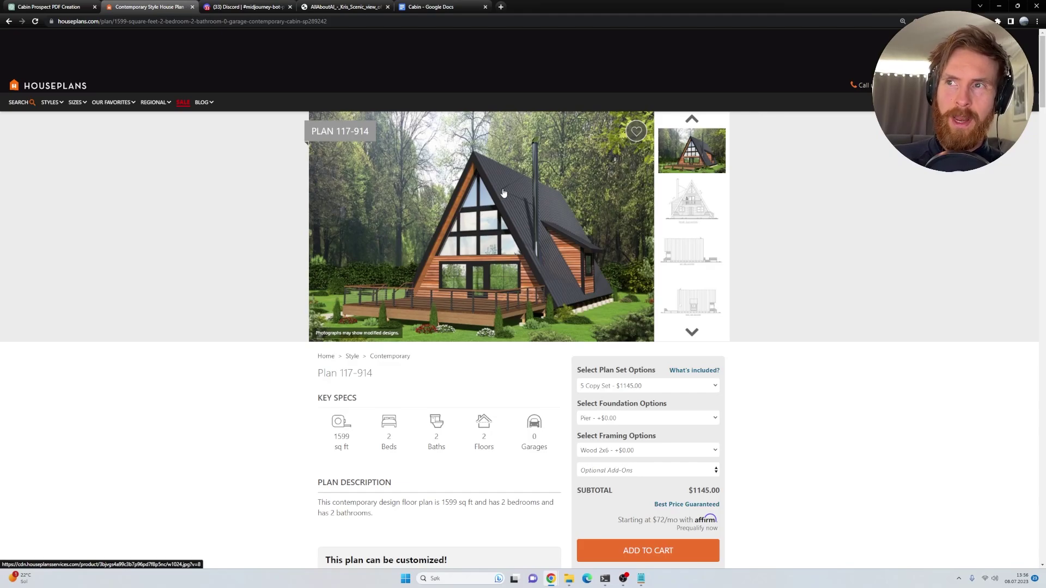
{"action": "left_click", "coordinate": [340, 6]}
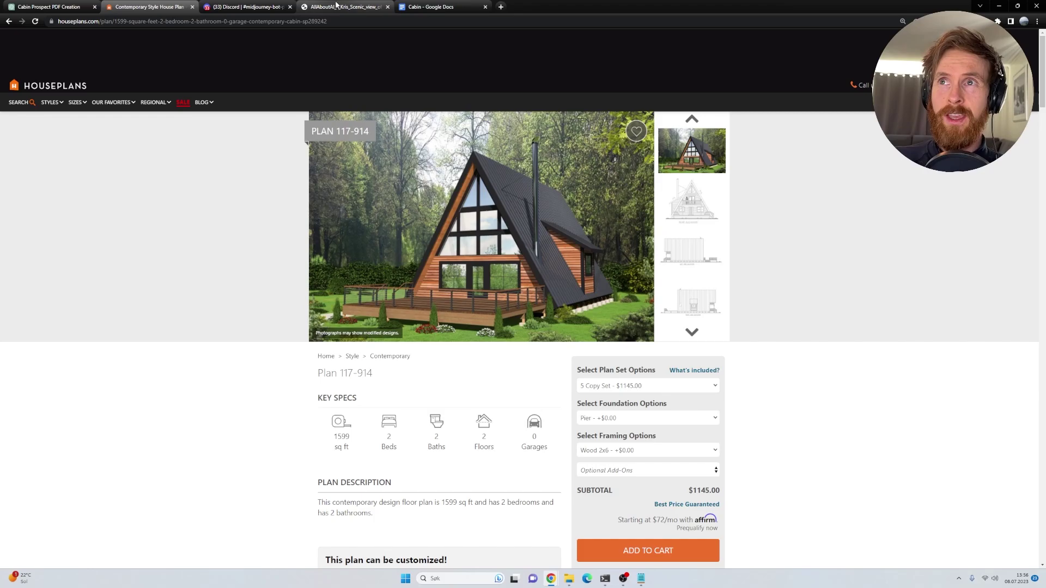
{"action": "left_click", "coordinate": [144, 6]}
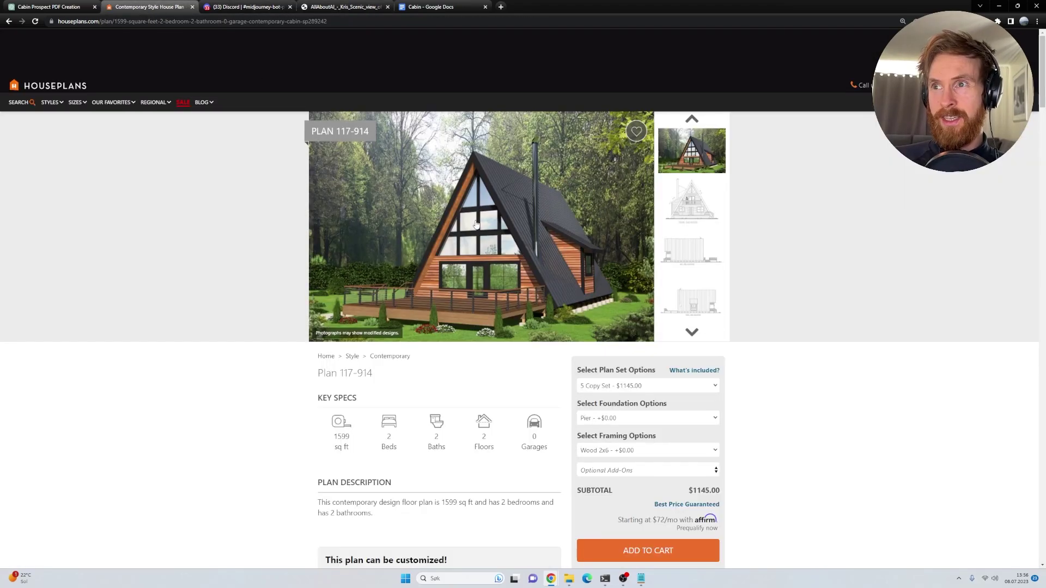
{"action": "left_click", "coordinate": [324, 4]}
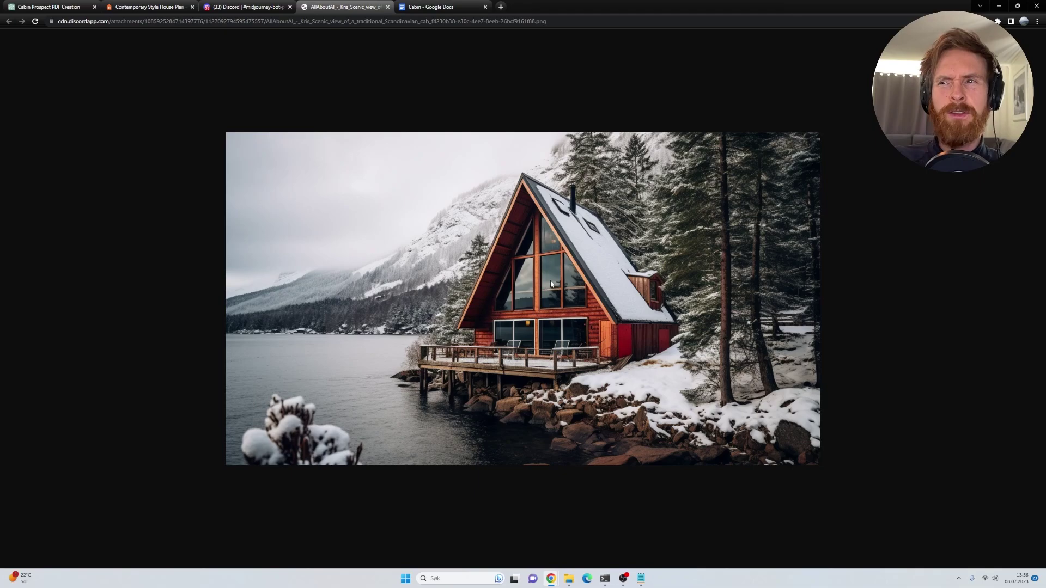
{"action": "left_click", "coordinate": [147, 7]}
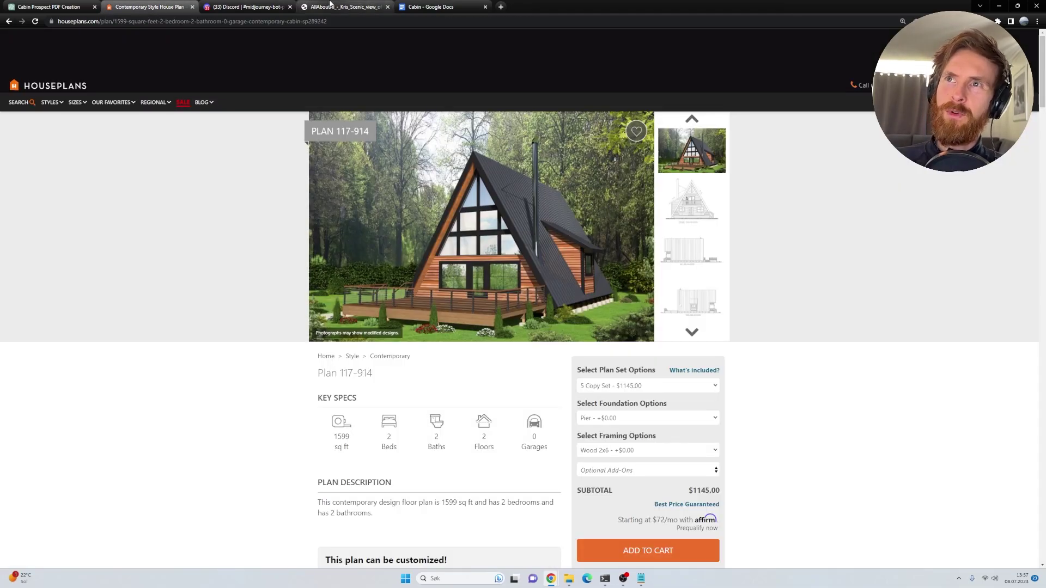
{"action": "left_click", "coordinate": [330, 5]}
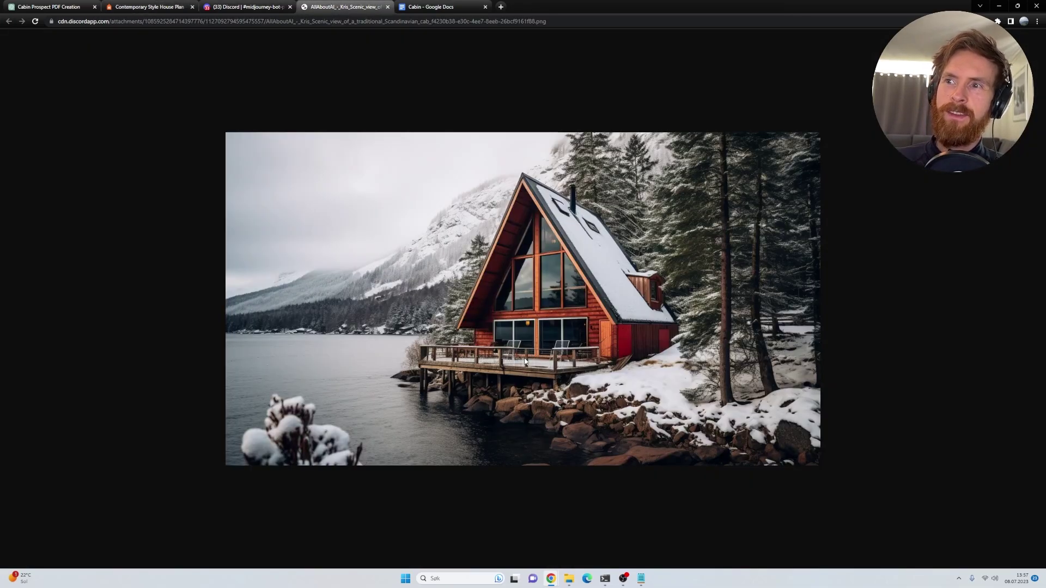
{"action": "left_click", "coordinate": [137, 6]}
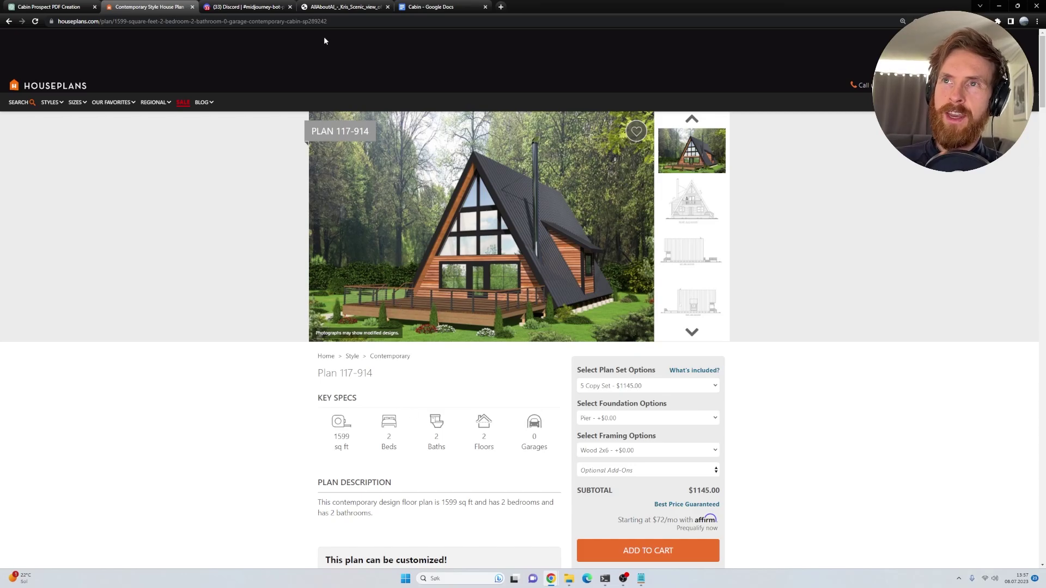
{"action": "key", "text": "ctrl+4"}
{"action": "key", "text": "ctrl+2"}
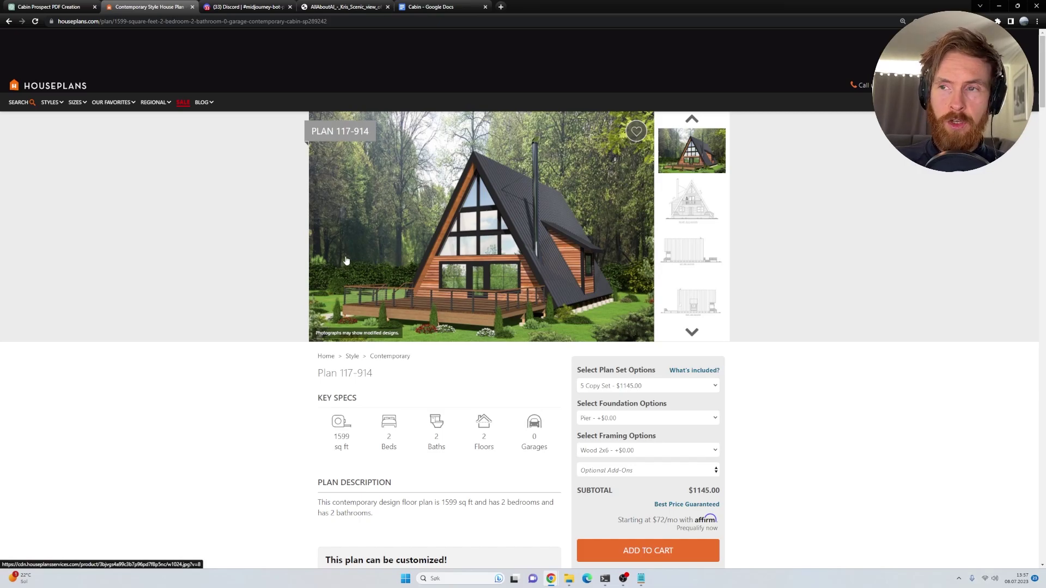
- Return to the cabin prospect chat and highlight the request, the 'Cabin by the Fjord' title and subtitle
{"action": "key", "text": "ctrl+1"}
{"action": "left_click_drag", "start_coordinate": [182, 81], "coordinate": [429, 135]}
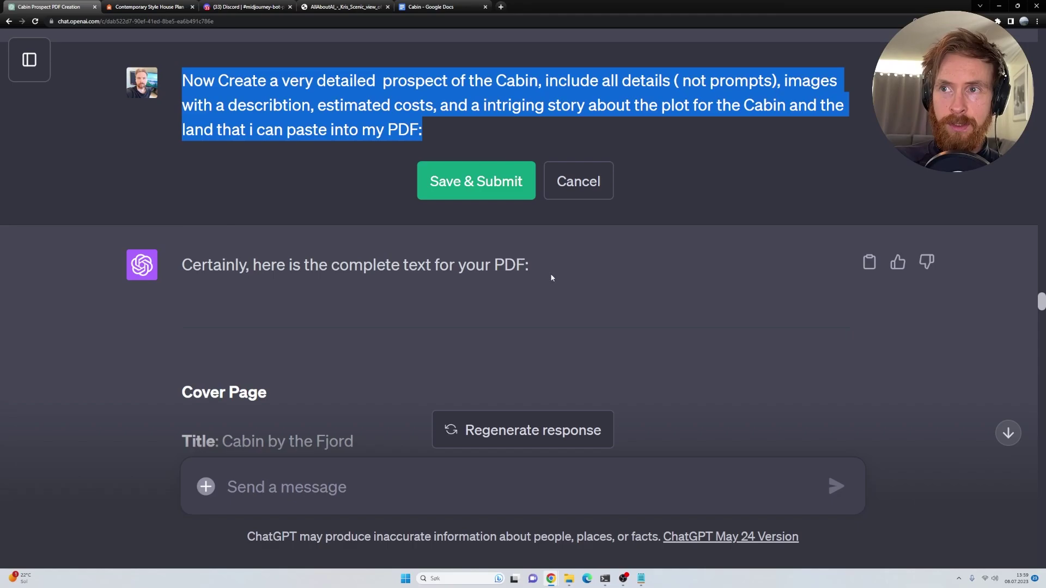
{"action": "scroll", "coordinate": [531, 274], "scroll_direction": "down", "scroll_amount": 5}
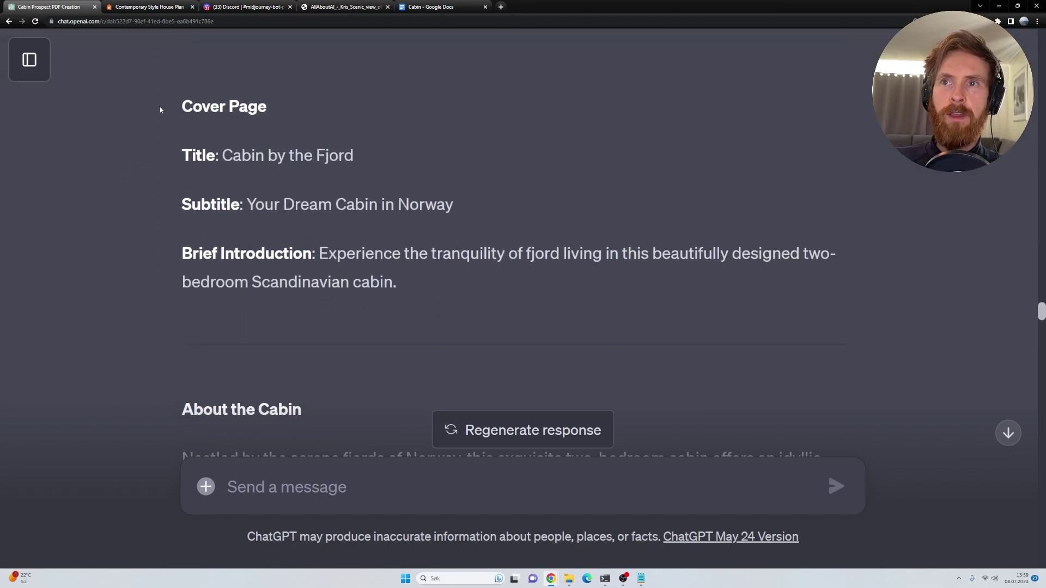
{"action": "left_click_drag", "start_coordinate": [217, 158], "coordinate": [357, 166]}
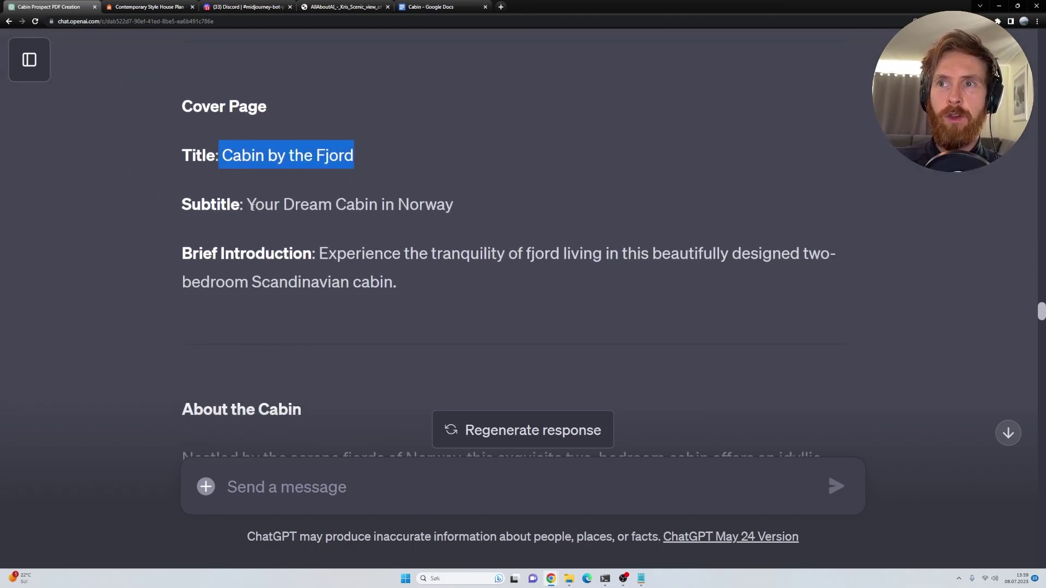
{"action": "left_click_drag", "start_coordinate": [254, 207], "coordinate": [455, 217]}
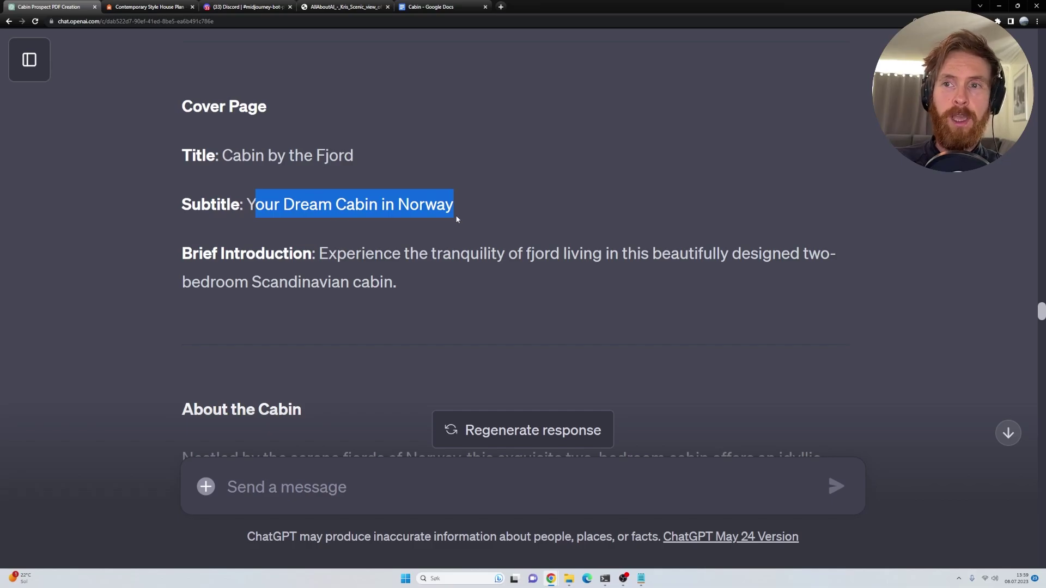
- Read the draft's land story, highlighting the Norway plot phrase, down to the cost and building-plan request
{"action": "scroll", "coordinate": [268, 233], "scroll_direction": "down", "scroll_amount": 6}
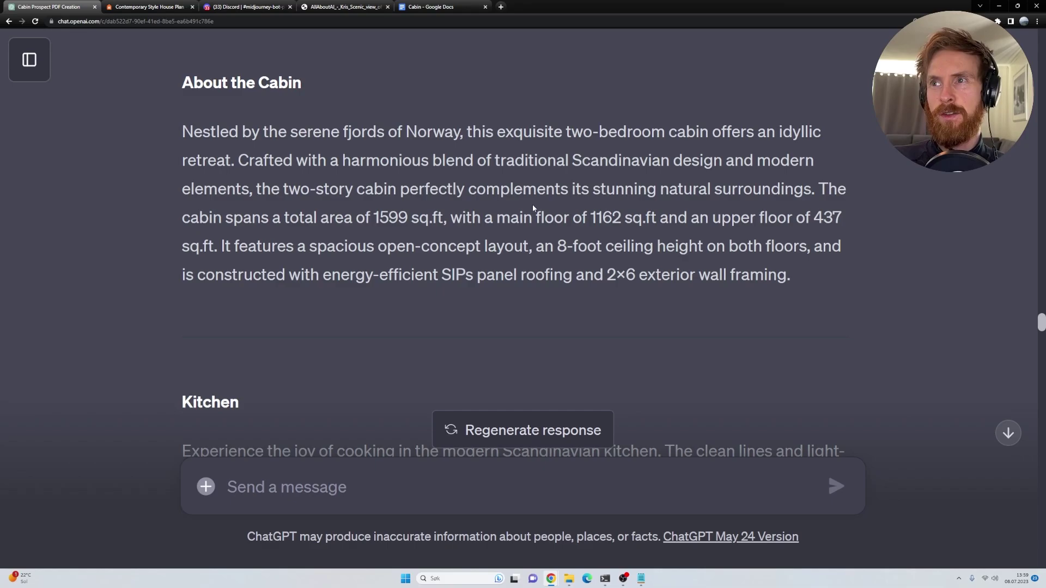
{"action": "scroll", "coordinate": [572, 178], "scroll_direction": "down", "scroll_amount": 5}
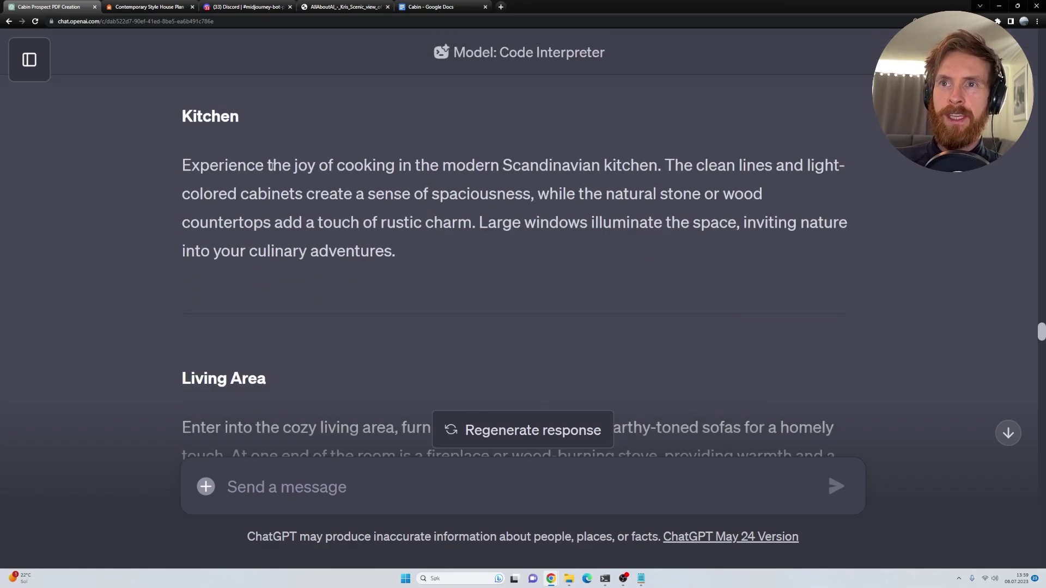
{"action": "scroll", "coordinate": [262, 211], "scroll_direction": "down", "scroll_amount": 10}
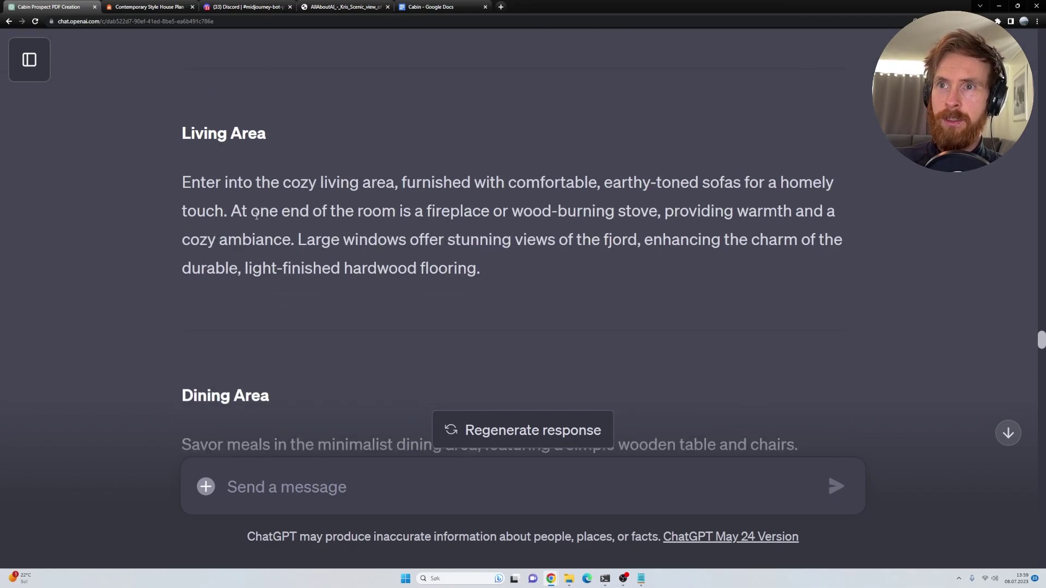
{"action": "scroll", "coordinate": [254, 210], "scroll_direction": "down", "scroll_amount": 8}
{"action": "scroll", "coordinate": [251, 208], "scroll_direction": "down", "scroll_amount": 17}
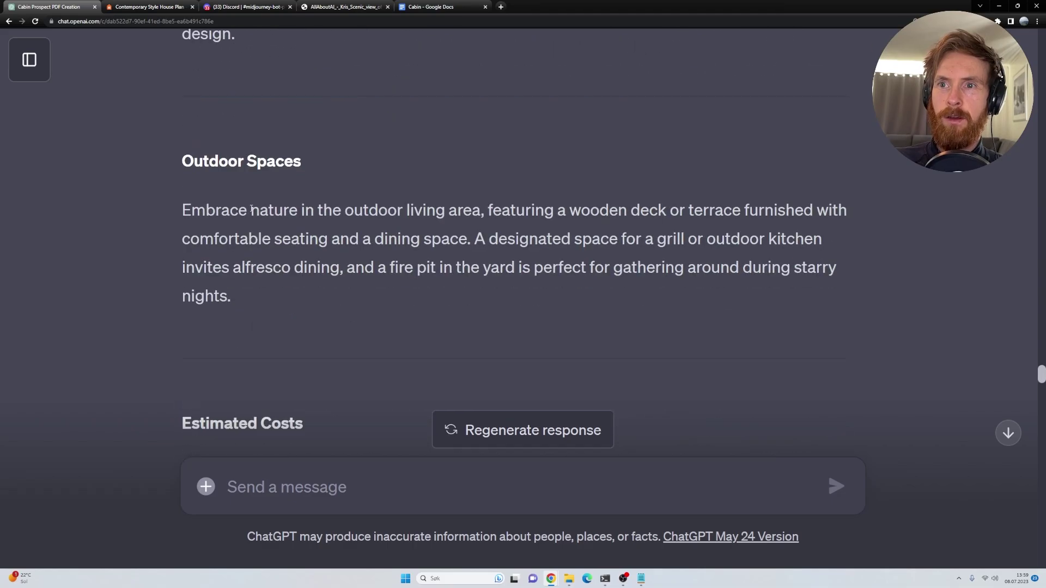
{"action": "scroll", "coordinate": [231, 195], "scroll_direction": "up", "scroll_amount": 2}
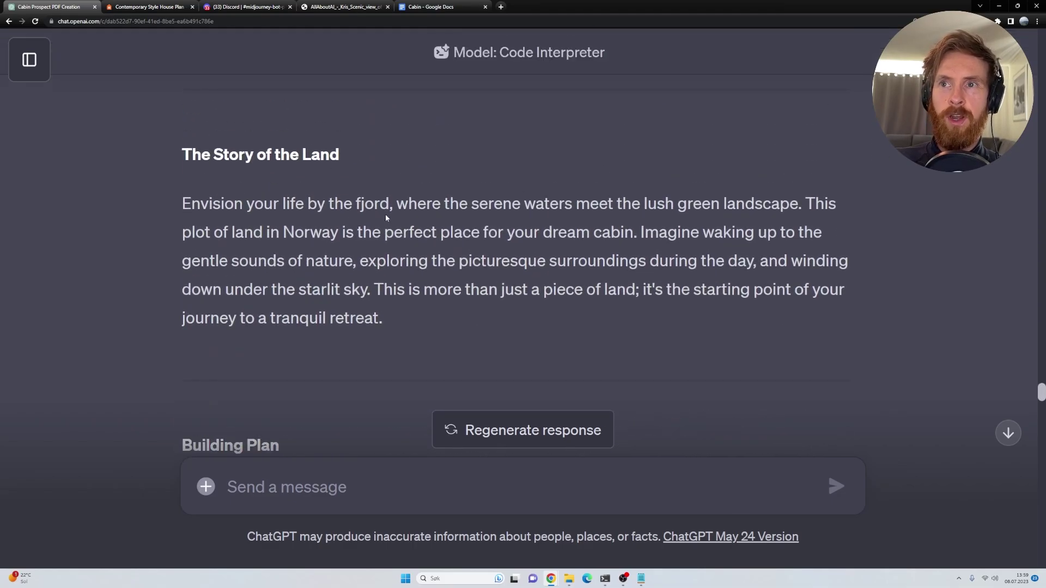
{"action": "left_click_drag", "start_coordinate": [188, 208], "coordinate": [799, 208]}
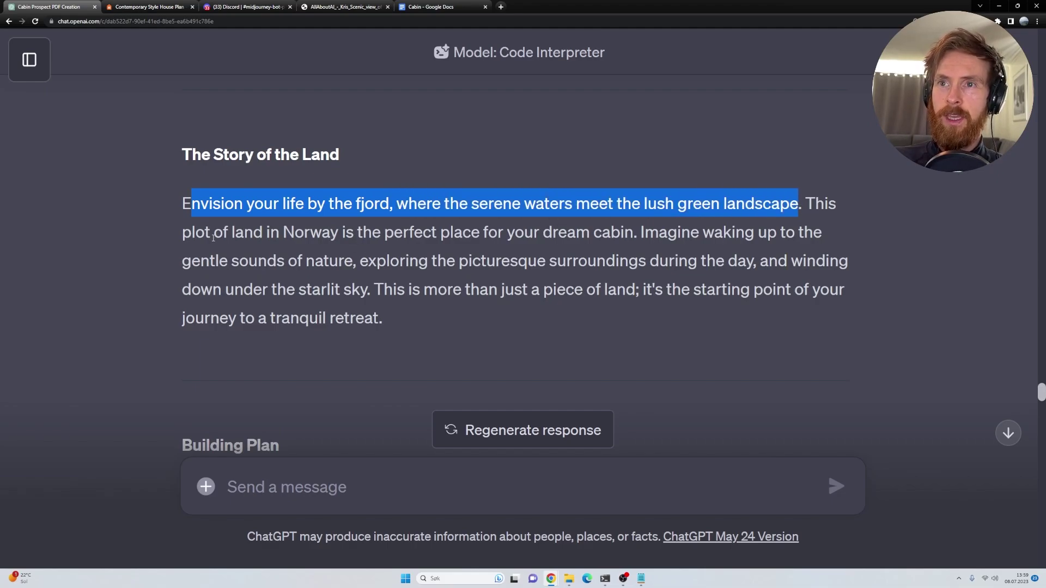
{"action": "left_click_drag", "start_coordinate": [192, 232], "coordinate": [343, 232]}
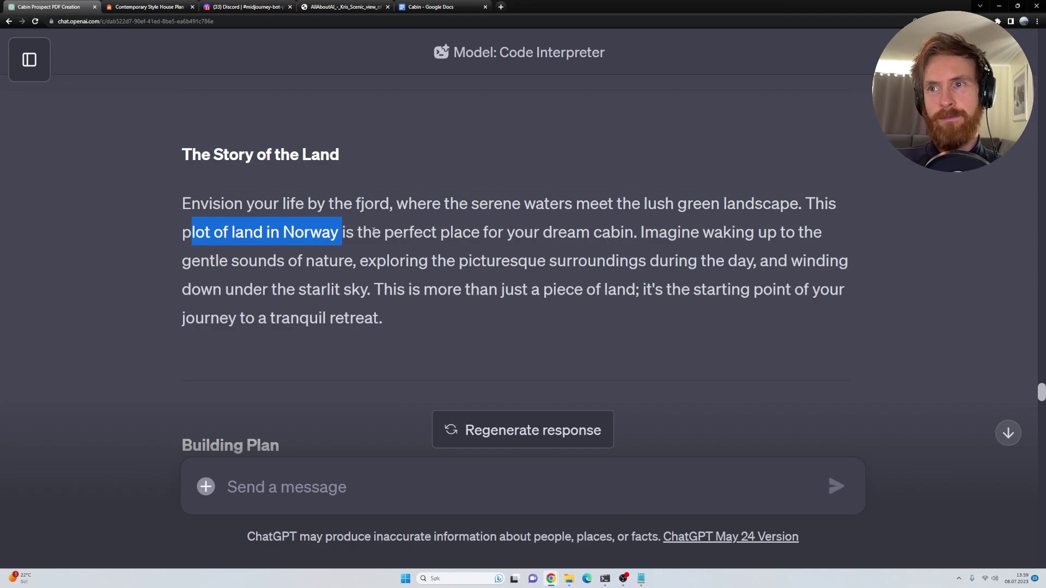
{"action": "scroll", "coordinate": [374, 232], "scroll_direction": "down", "scroll_amount": 8}
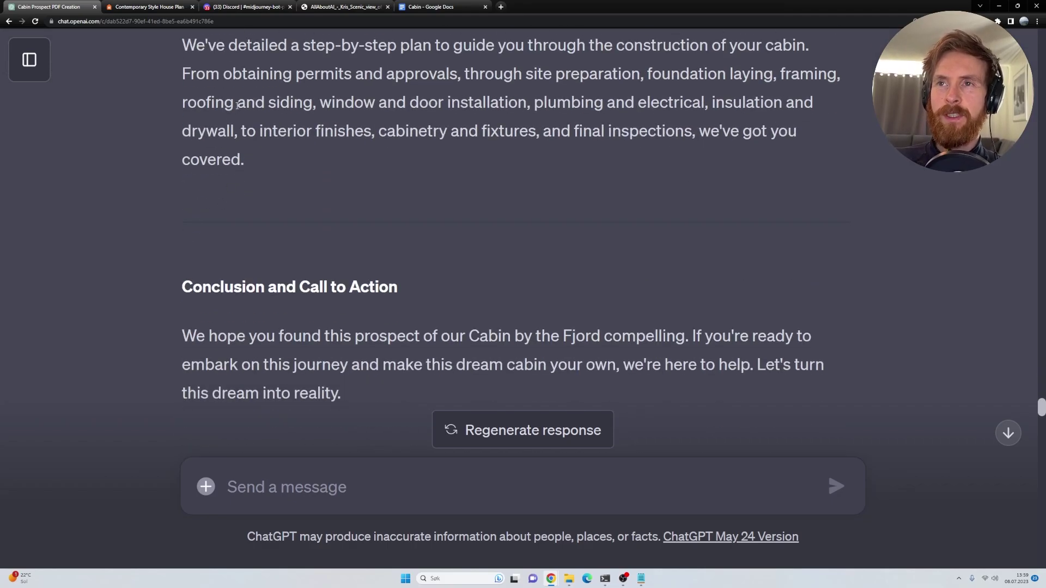
{"action": "scroll", "coordinate": [282, 213], "scroll_direction": "up", "scroll_amount": 2}
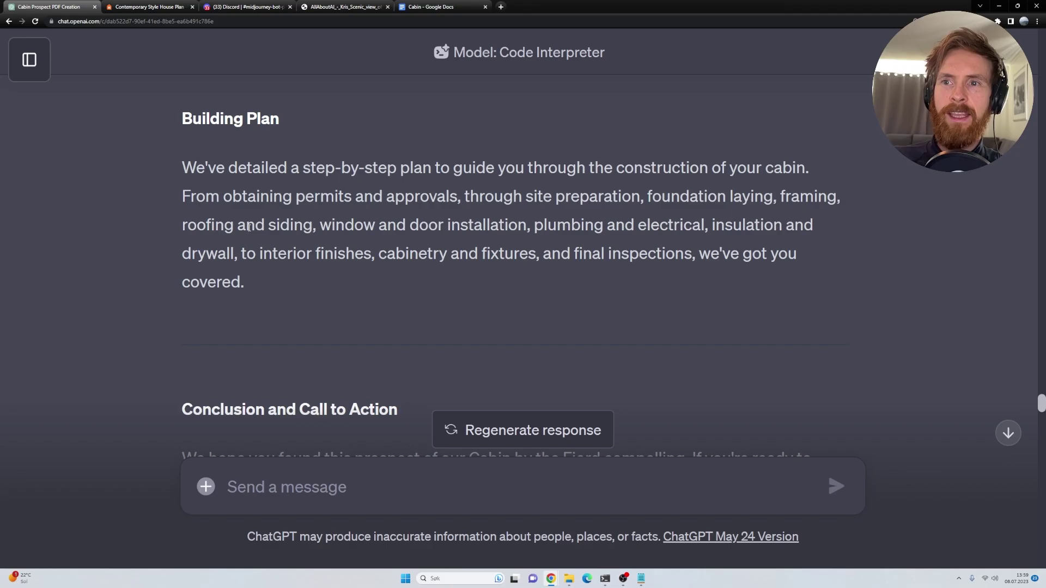
{"action": "scroll", "coordinate": [249, 228], "scroll_direction": "down", "scroll_amount": 4}
- Review the cost estimate and building plan reply down to final inspections
{"action": "scroll", "coordinate": [315, 247], "scroll_direction": "down", "scroll_amount": 7}
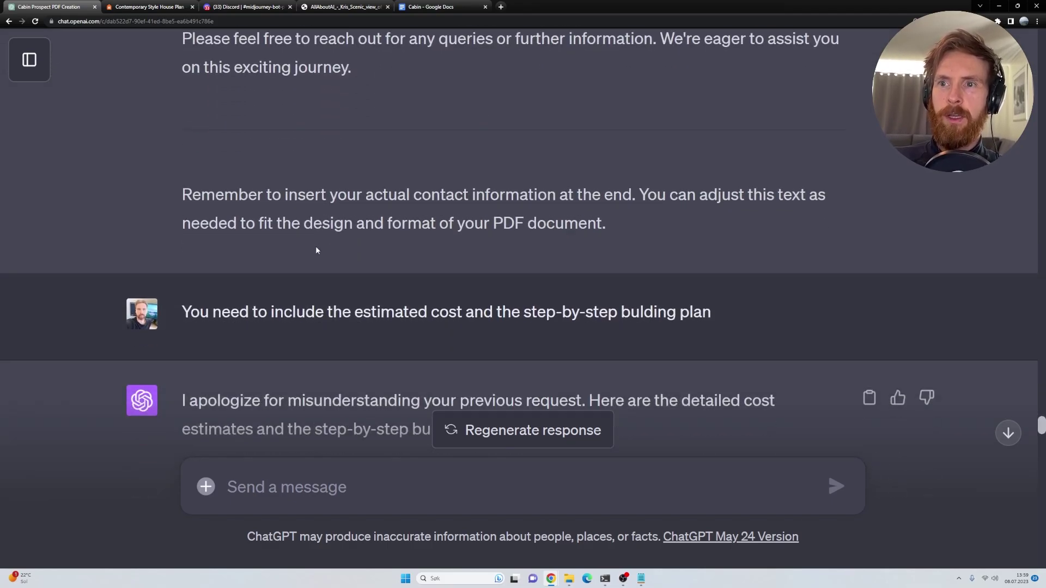
{"action": "left_click_drag", "start_coordinate": [188, 311], "coordinate": [717, 315]}
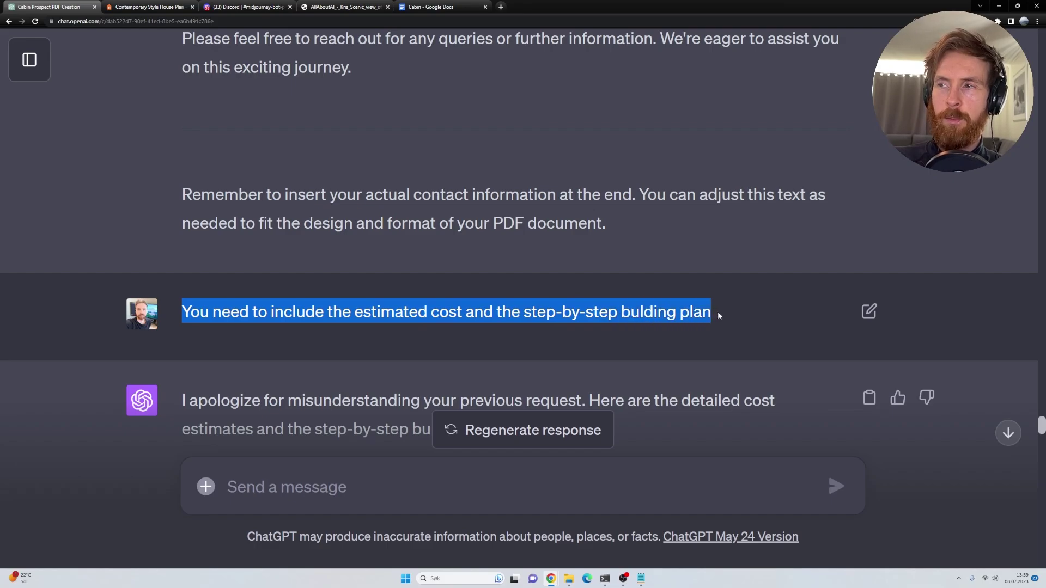
{"action": "scroll", "coordinate": [412, 287], "scroll_direction": "down", "scroll_amount": 4}
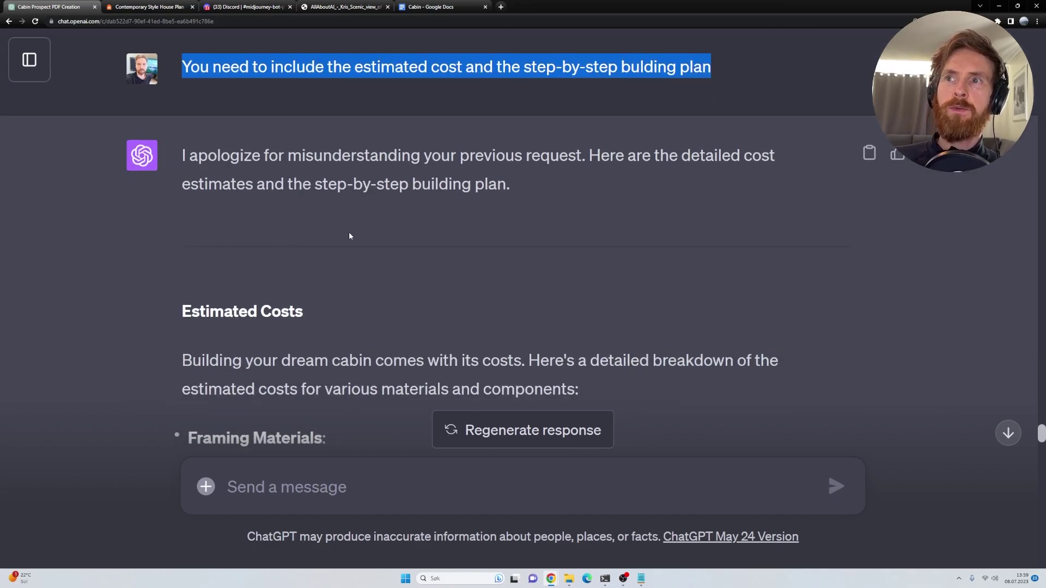
{"action": "scroll", "coordinate": [350, 235], "scroll_direction": "down", "scroll_amount": 20}
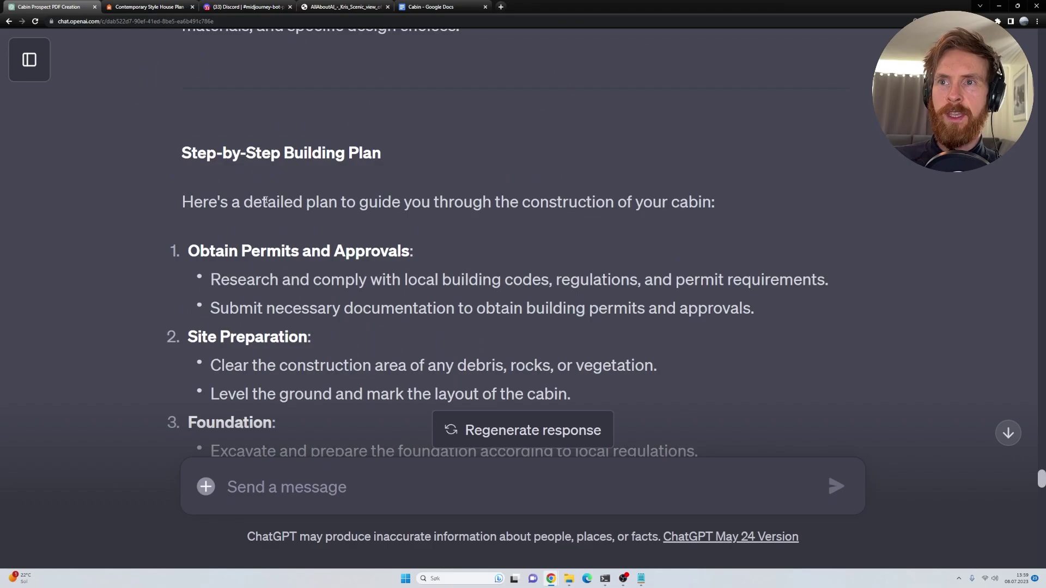
{"action": "scroll", "coordinate": [266, 200], "scroll_direction": "down", "scroll_amount": 12}
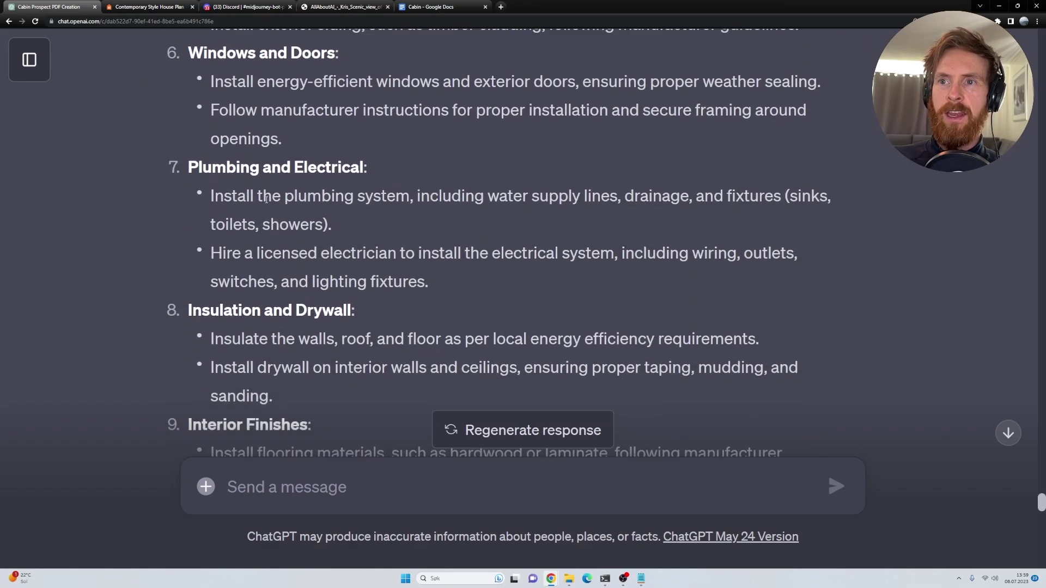
{"action": "scroll", "coordinate": [266, 199], "scroll_direction": "down", "scroll_amount": 17}
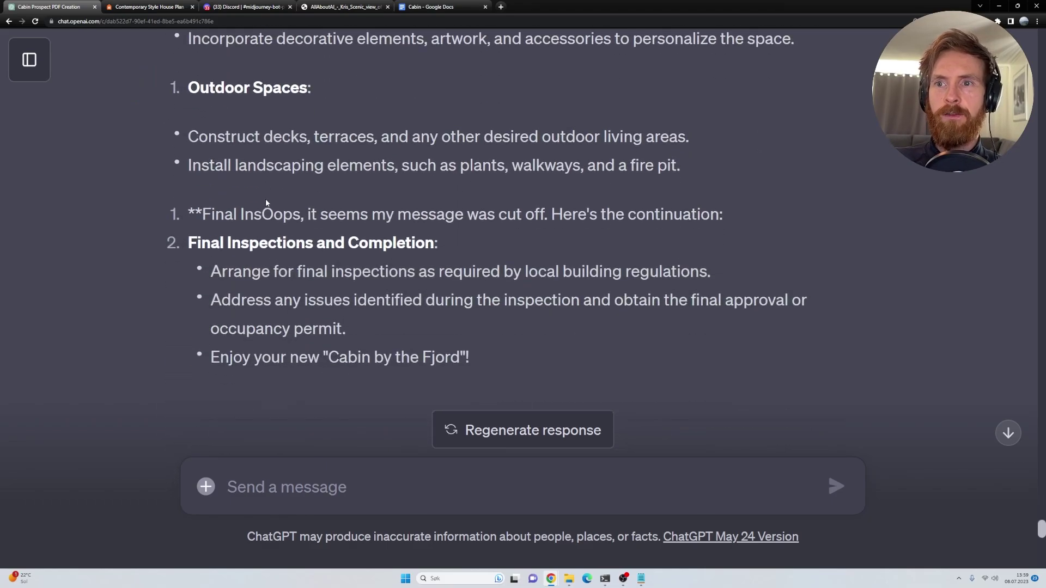
{"action": "scroll", "coordinate": [266, 203], "scroll_direction": "down", "scroll_amount": 2}
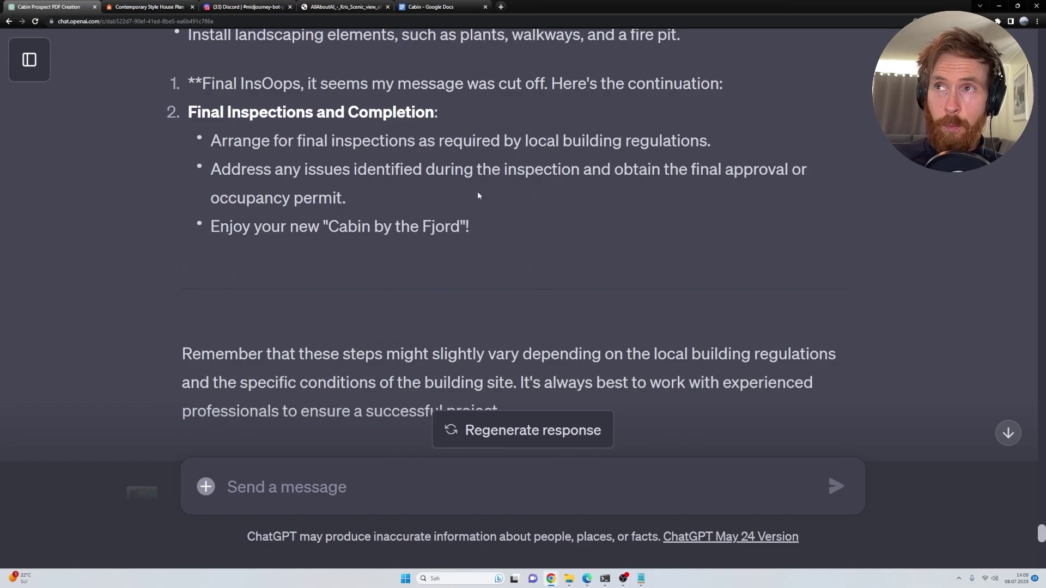
- Check the Cabin document in Google Docs, then show Cabin (1).pdf on its title page
{"action": "left_click", "coordinate": [433, 7]}
{"action": "scroll", "coordinate": [622, 231], "scroll_direction": "down", "scroll_amount": 20}
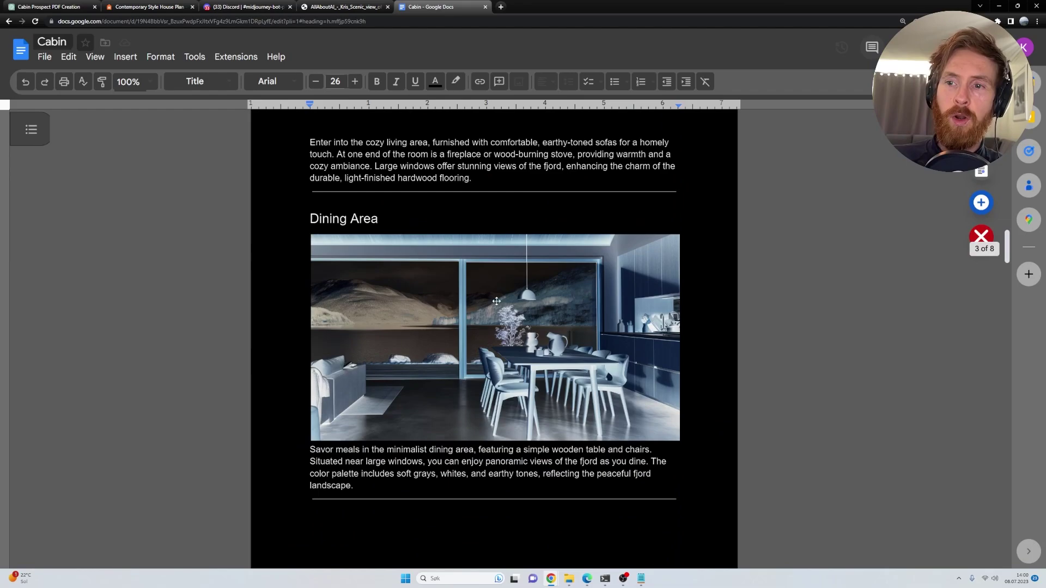
{"action": "left_click", "coordinate": [587, 581]}
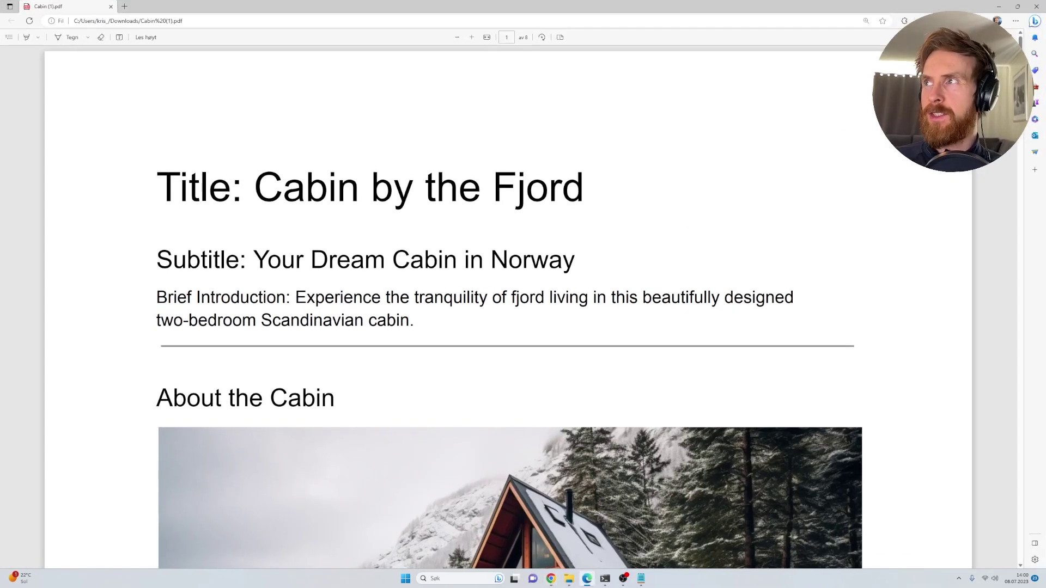
- Scroll through the Cabin (1).pdf prospect from page 1 to page 8 in Edge
{"action": "scroll", "coordinate": [830, 136], "scroll_direction": "down", "scroll_amount": 1}
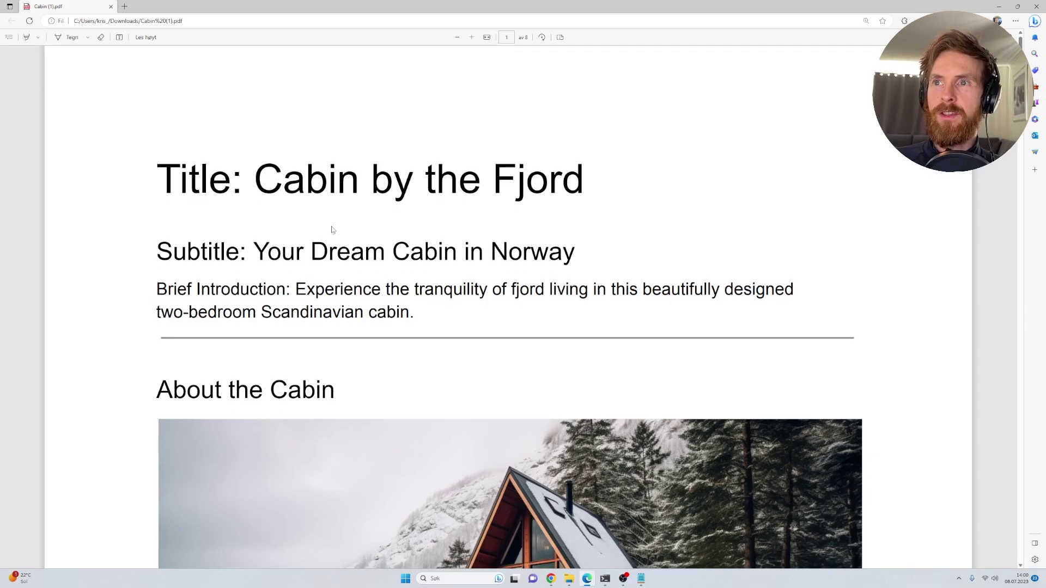
{"action": "scroll", "coordinate": [507, 305], "scroll_direction": "down", "scroll_amount": 5}
{"action": "scroll", "coordinate": [506, 305], "scroll_direction": "down", "scroll_amount": 10}
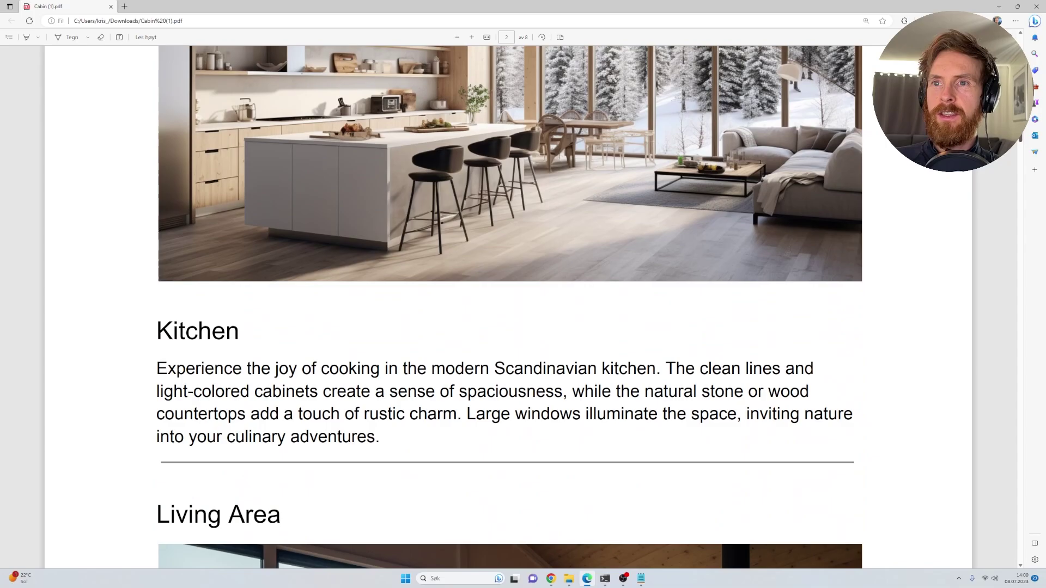
{"action": "scroll", "coordinate": [1001, 191], "scroll_direction": "down", "scroll_amount": 12}
{"action": "scroll", "coordinate": [1001, 190], "scroll_direction": "down", "scroll_amount": 15}
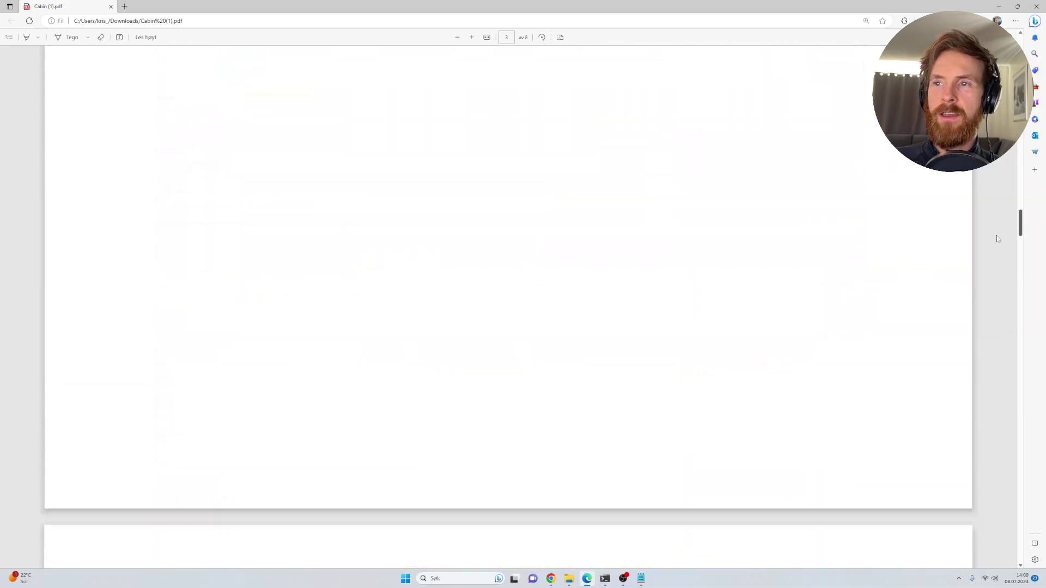
{"action": "scroll", "coordinate": [997, 316], "scroll_direction": "down", "scroll_amount": 15}
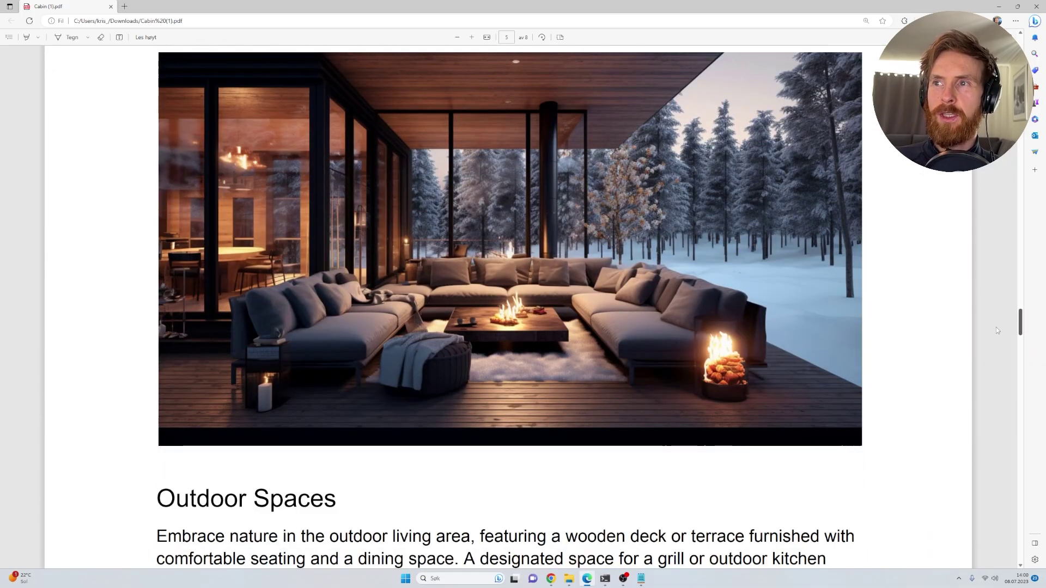
{"action": "scroll", "coordinate": [992, 372], "scroll_direction": "down", "scroll_amount": 20}
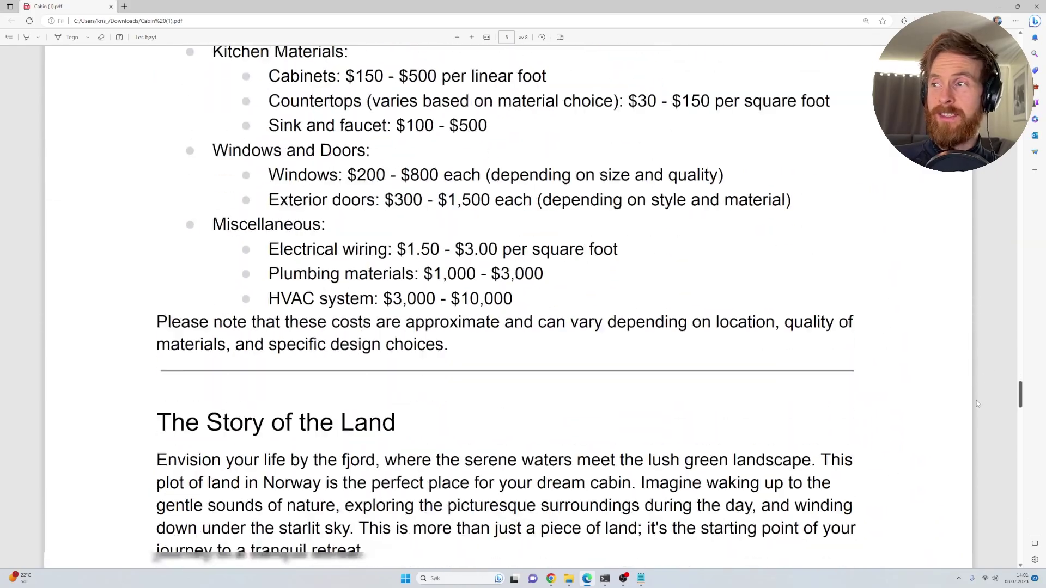
{"action": "scroll", "coordinate": [1005, 507], "scroll_direction": "down", "scroll_amount": 15}
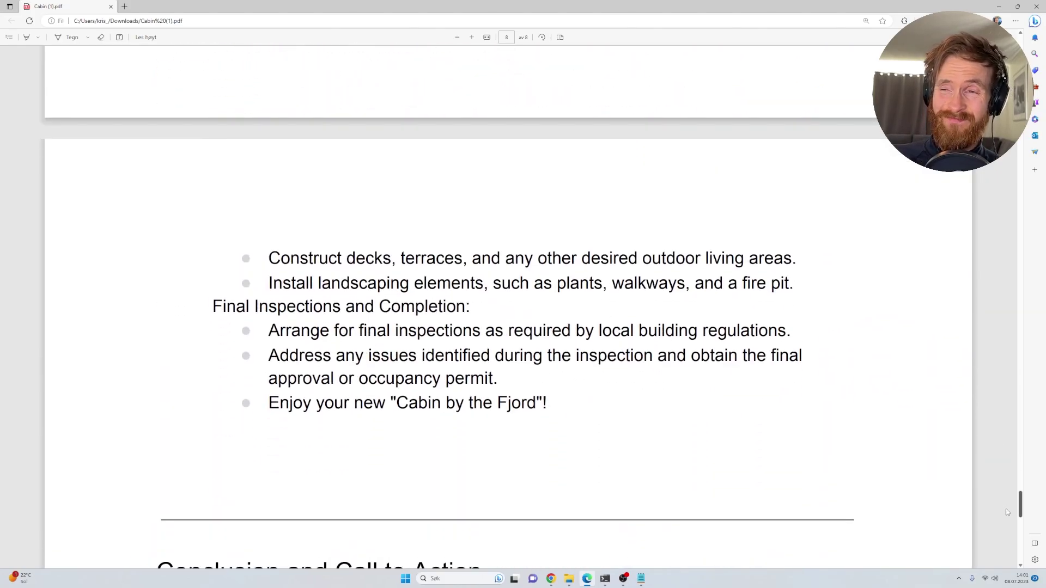
- Return to the top of the PDF, recheck the pages, then minimize Edge to reveal the Cabin doc
{"action": "left_click_drag", "start_coordinate": [1020, 524], "coordinate": [1020, 41]}
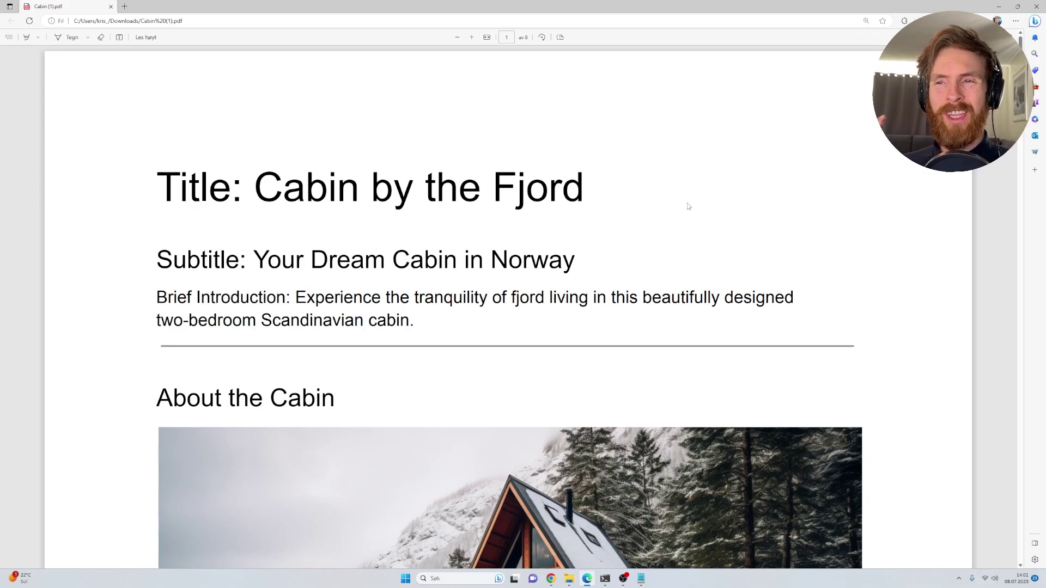
{"action": "scroll", "coordinate": [694, 264], "scroll_direction": "down", "scroll_amount": 10}
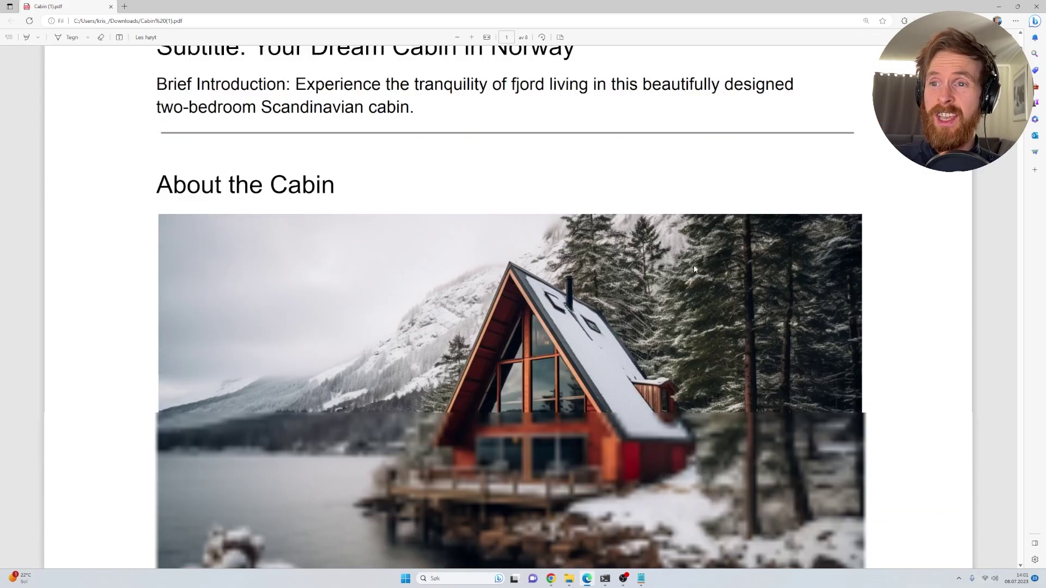
{"action": "scroll", "coordinate": [696, 265], "scroll_direction": "up", "scroll_amount": 4}
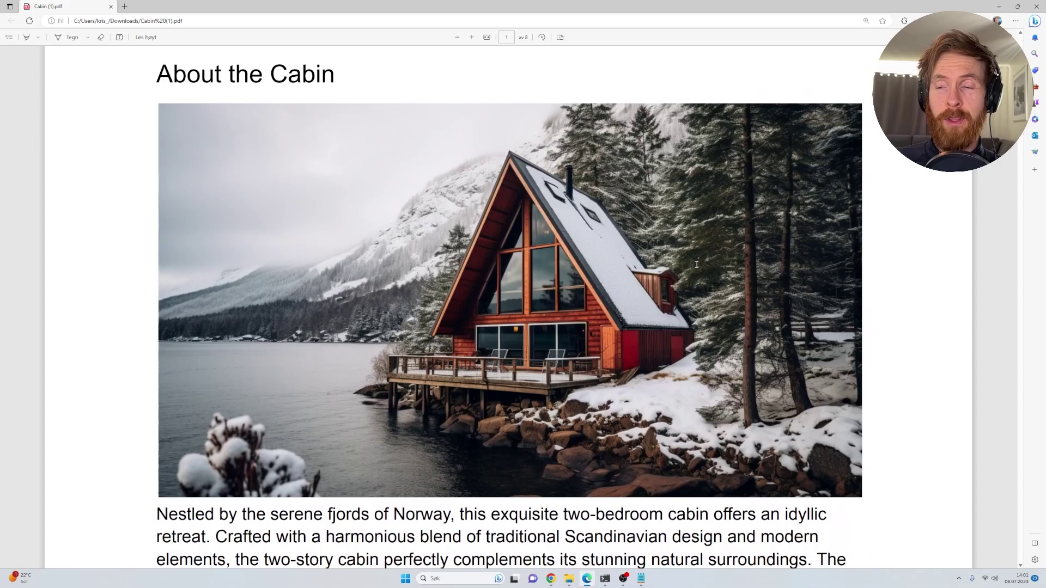
{"action": "scroll", "coordinate": [696, 265], "scroll_direction": "down", "scroll_amount": 15}
{"action": "scroll", "coordinate": [696, 265], "scroll_direction": "down", "scroll_amount": 8}
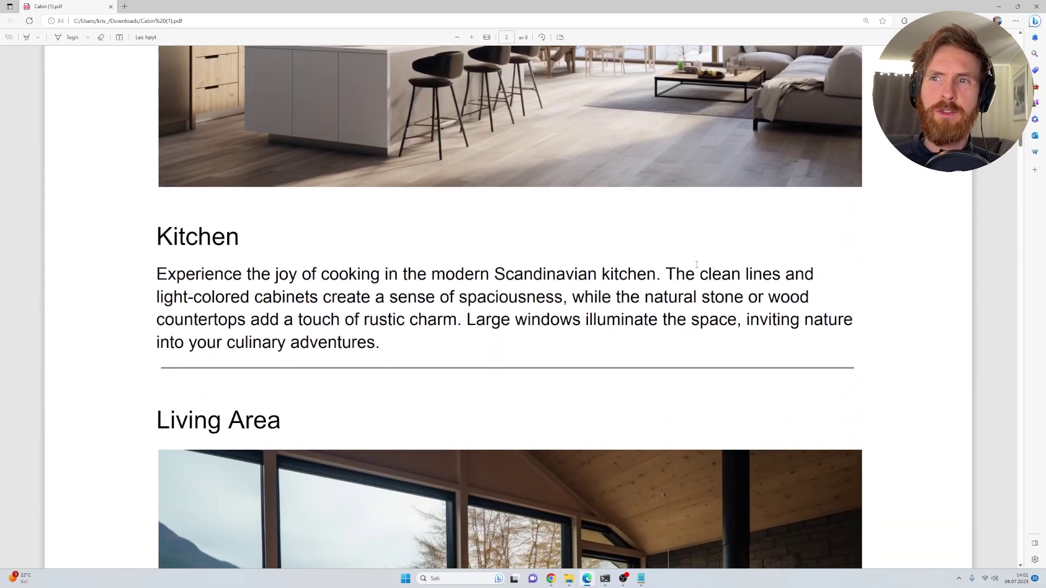
{"action": "scroll", "coordinate": [619, 275], "scroll_direction": "up", "scroll_amount": 20}
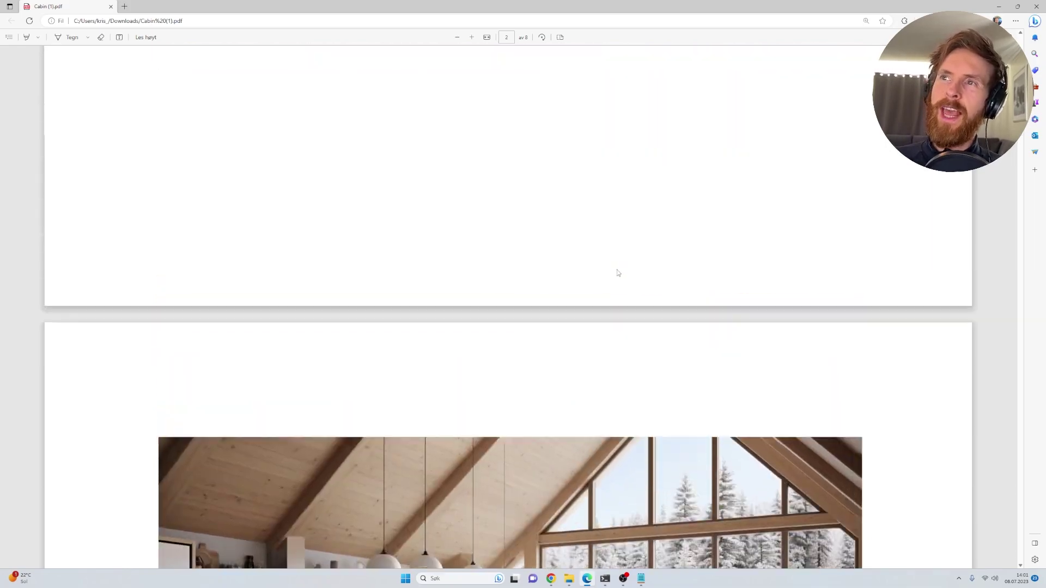
{"action": "scroll", "coordinate": [532, 323], "scroll_direction": "down", "scroll_amount": 2}
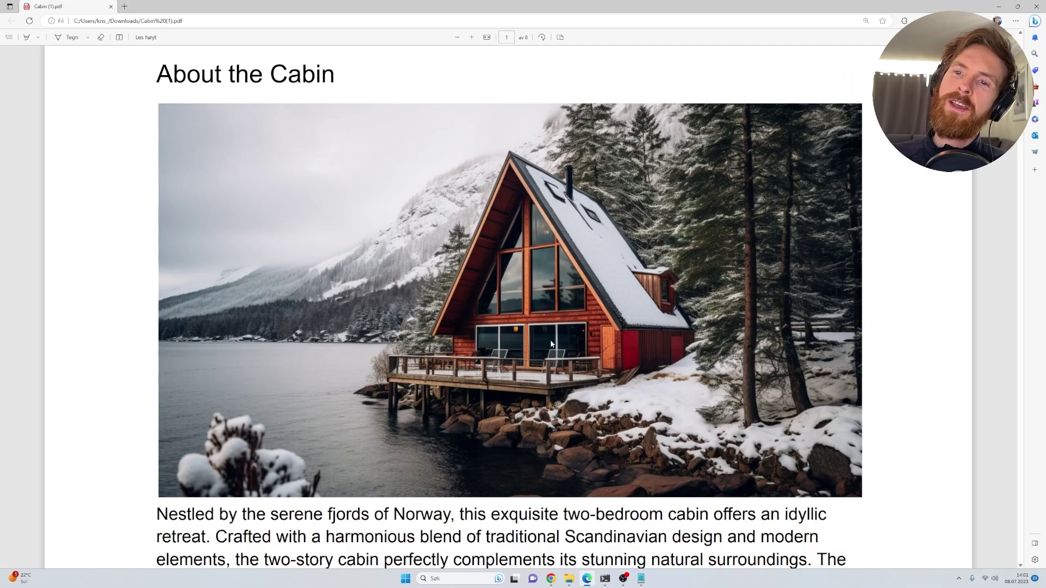
{"action": "left_click", "coordinate": [997, 9]}
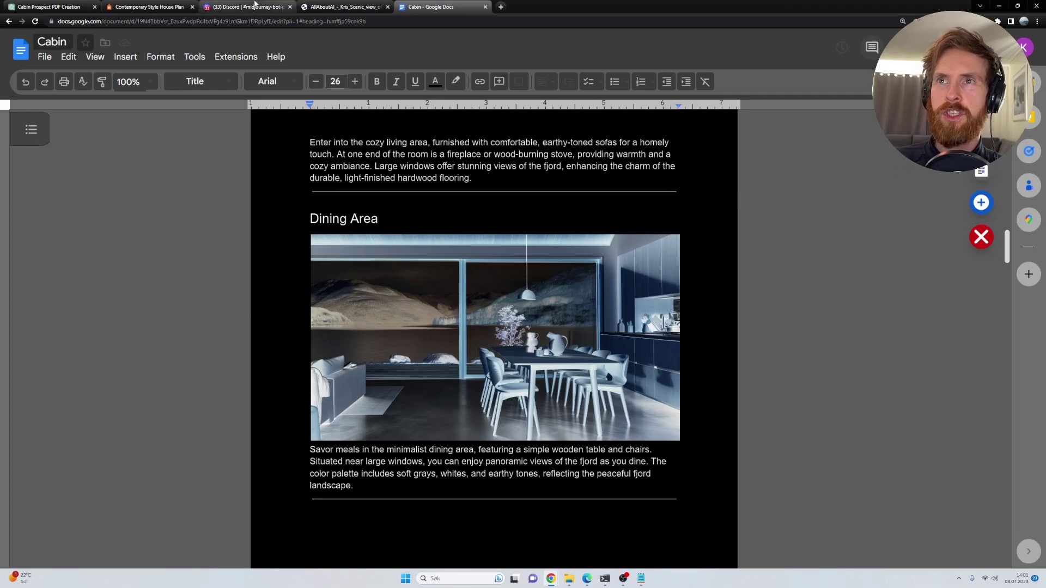
- Switch back to the 'Cabin Prospect PDF Creation' ChatGPT chat at the building plan's final step
{"action": "left_click", "coordinate": [50, 5]}
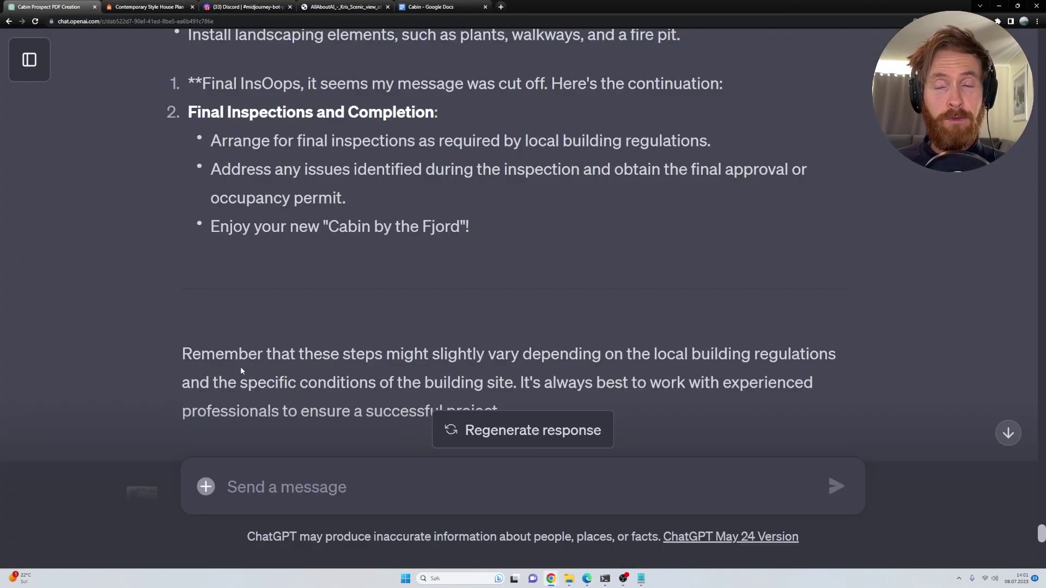